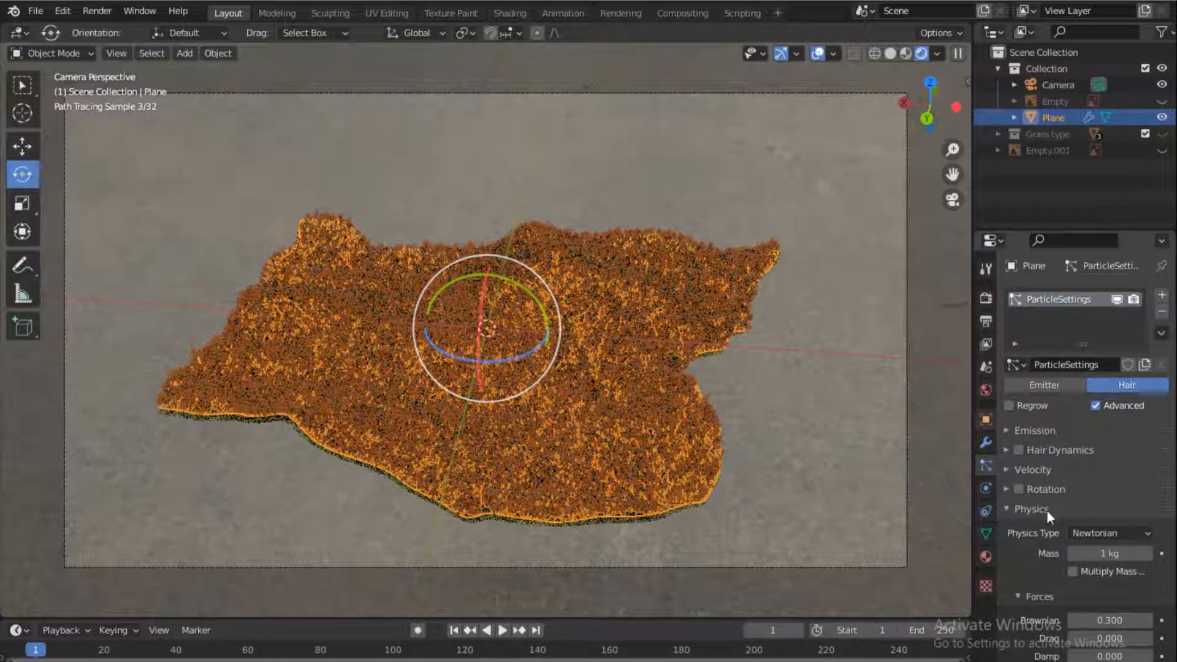
Enable Use Count for the Grass type instance collection in the particle render settings and show its object list.
{"action": "scroll", "coordinate": [1036, 539], "scroll_direction": "down", "scroll_amount": 3}
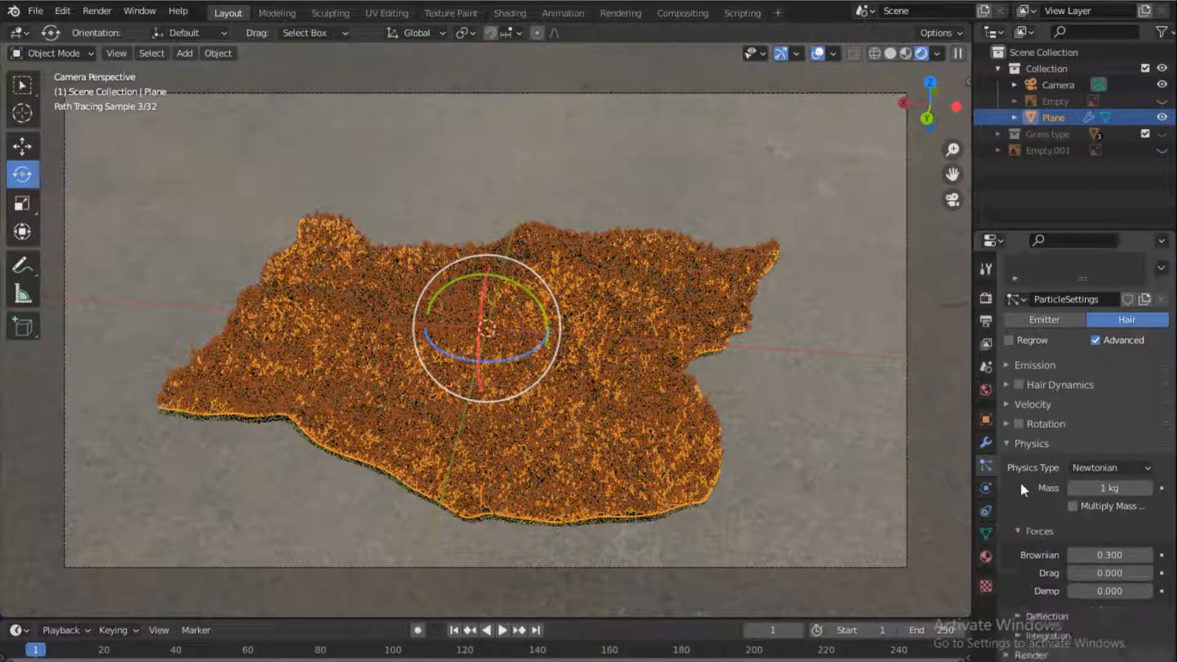
{"action": "scroll", "coordinate": [1020, 477], "scroll_direction": "down", "scroll_amount": 5}
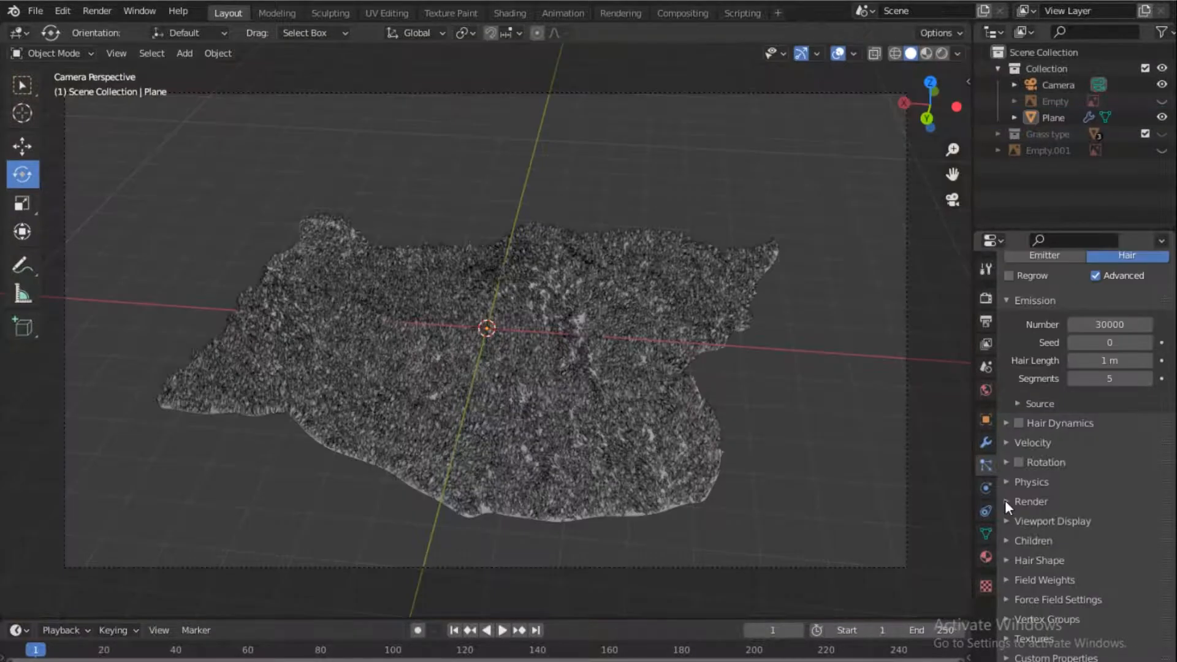
{"action": "left_click", "coordinate": [1005, 500]}
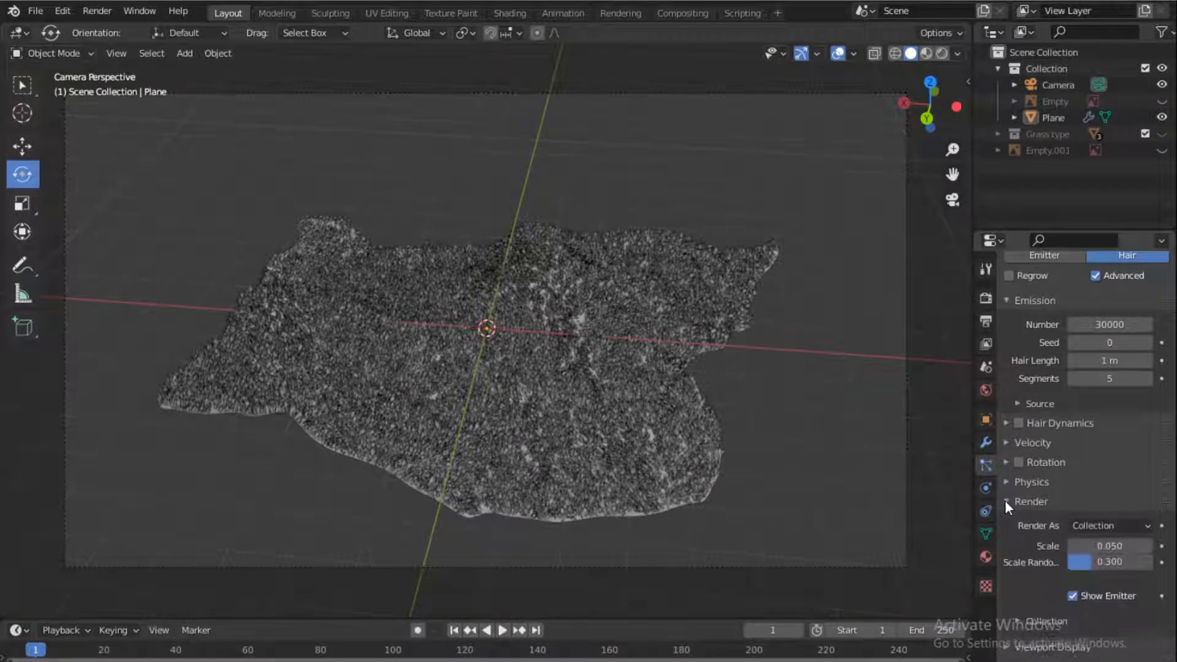
{"action": "scroll", "coordinate": [1039, 583], "scroll_direction": "down", "scroll_amount": 3}
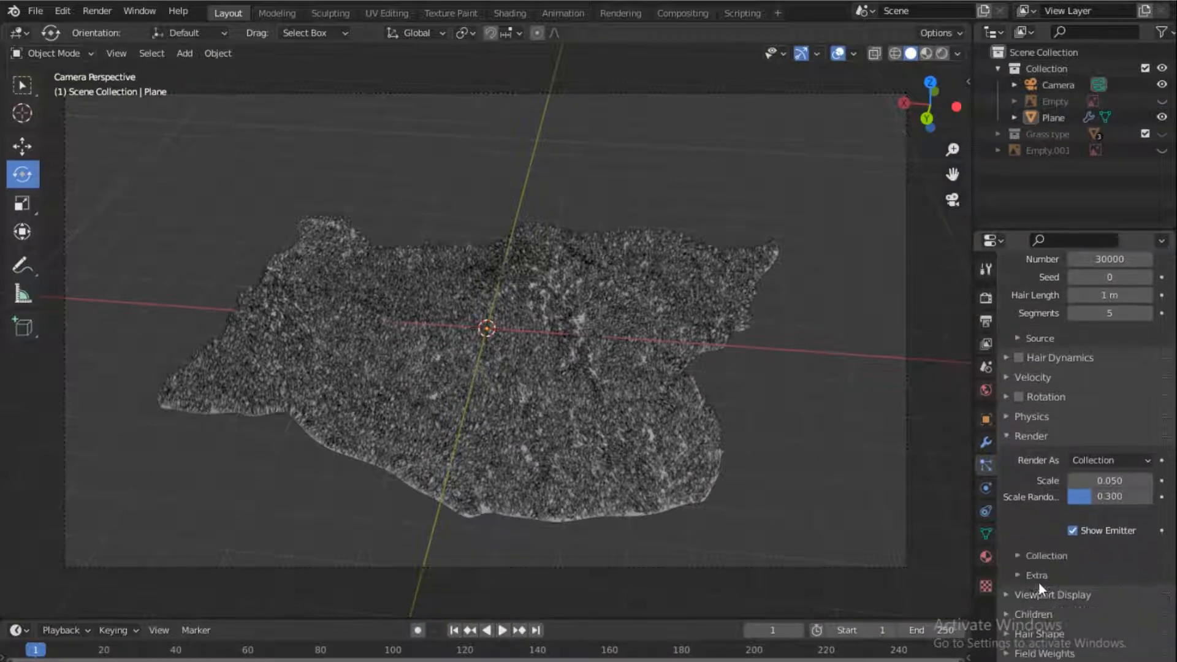
{"action": "left_click", "coordinate": [1016, 555]}
{"action": "scroll", "coordinate": [1015, 553], "scroll_direction": "down", "scroll_amount": 3}
{"action": "scroll", "coordinate": [1015, 552], "scroll_direction": "down", "scroll_amount": 1}
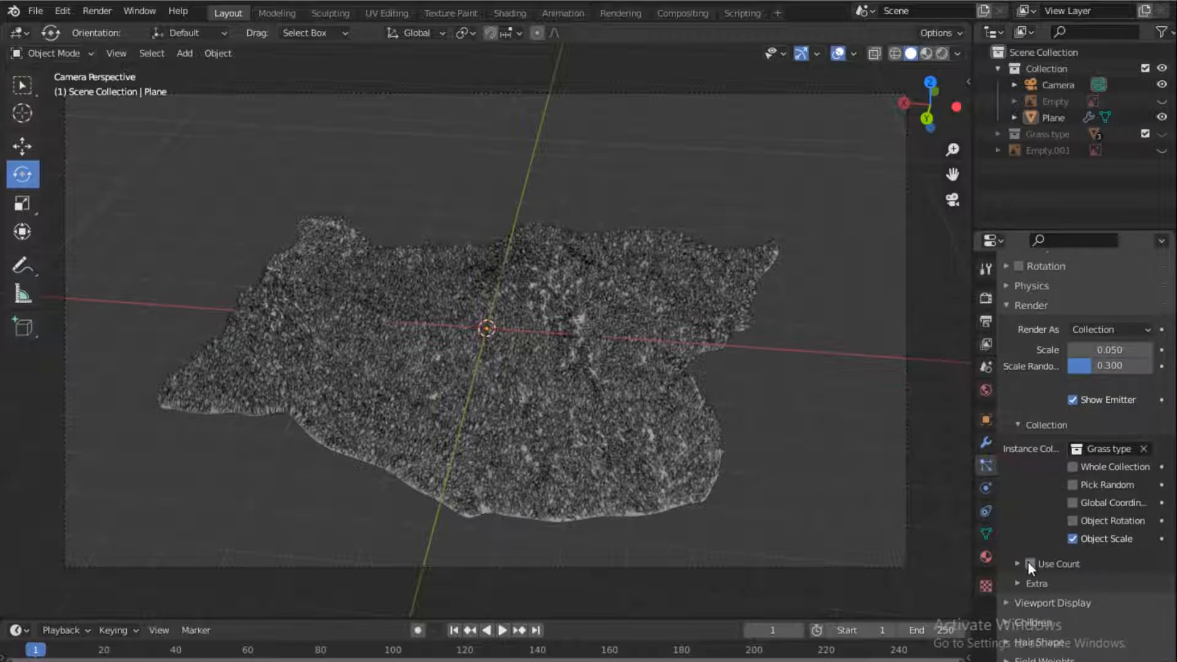
{"action": "left_click", "coordinate": [1030, 563]}
{"action": "scroll", "coordinate": [1027, 523], "scroll_direction": "down", "scroll_amount": 3}
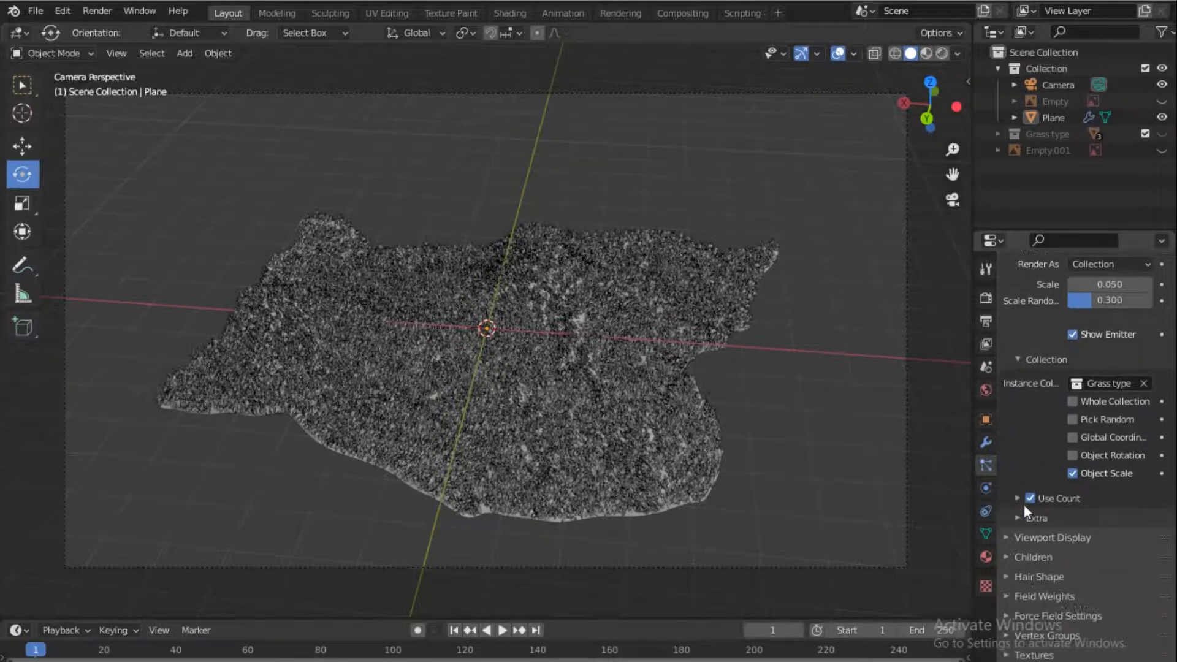
{"action": "left_click", "coordinate": [1017, 481]}
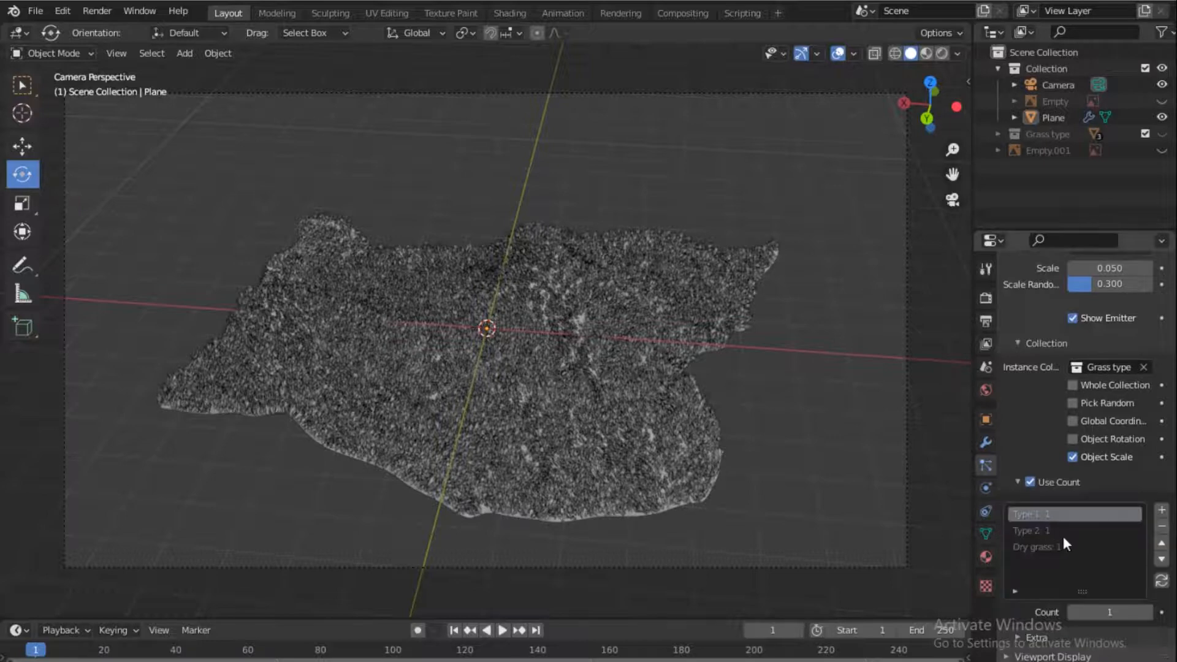
{"action": "scroll", "coordinate": [1064, 531], "scroll_direction": "down", "scroll_amount": 1}
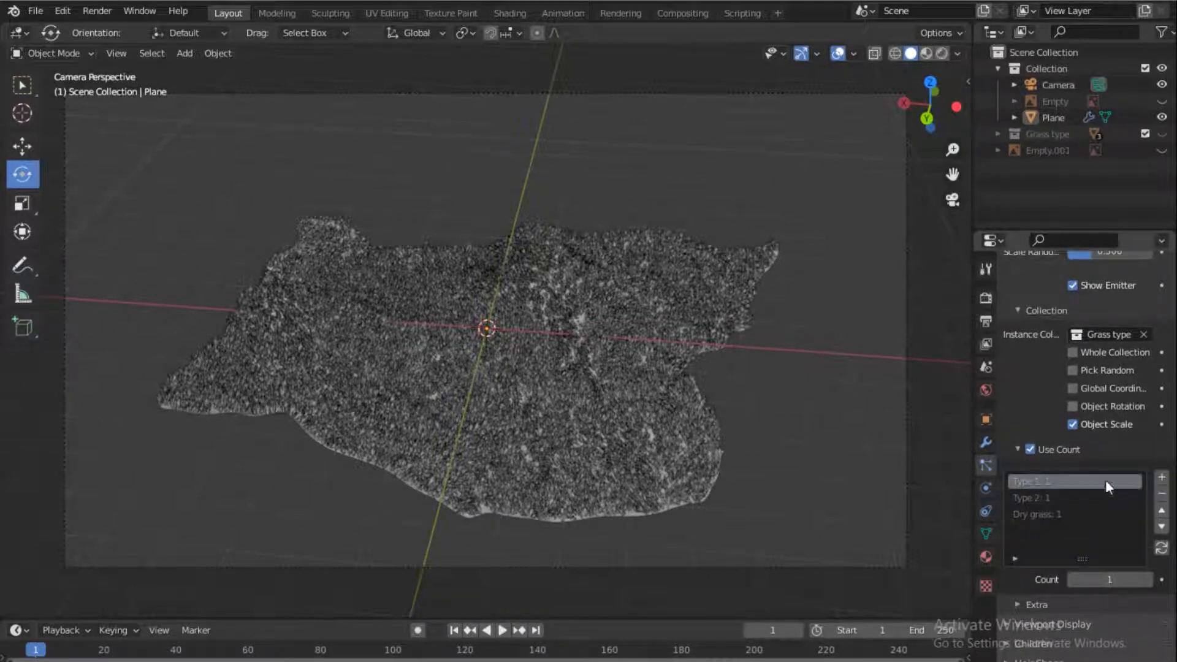
Show the scene in rendered shading and set the Dry grass instance count to 30.
{"action": "left_click", "coordinate": [1023, 515]}
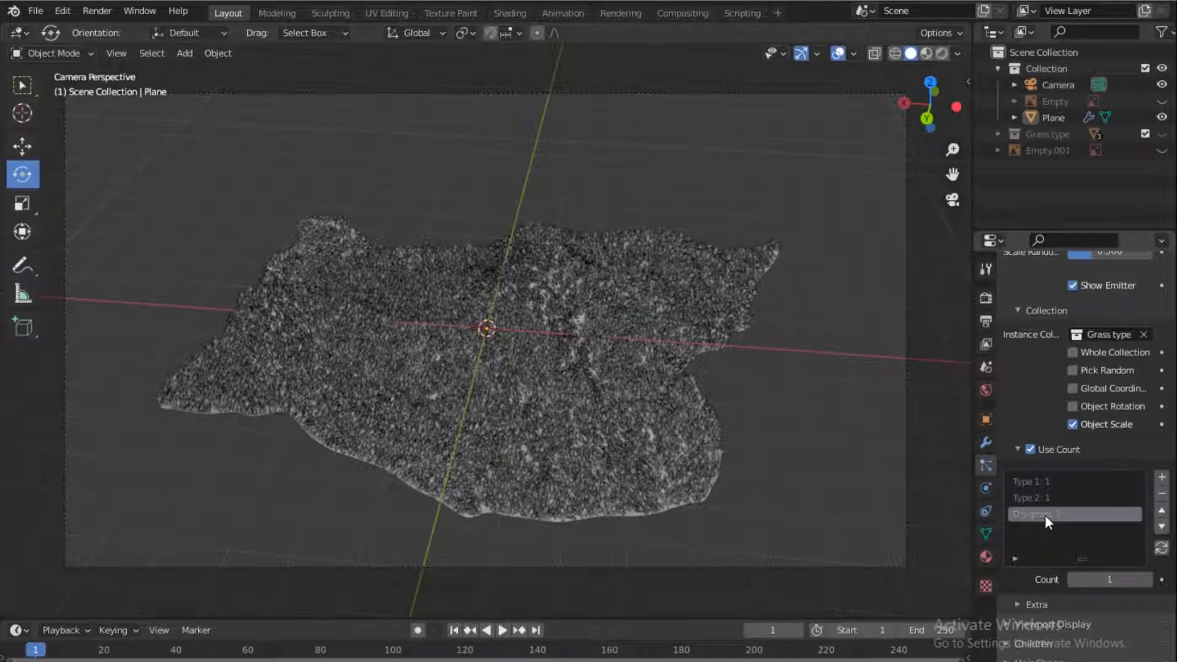
{"action": "left_click", "coordinate": [941, 54]}
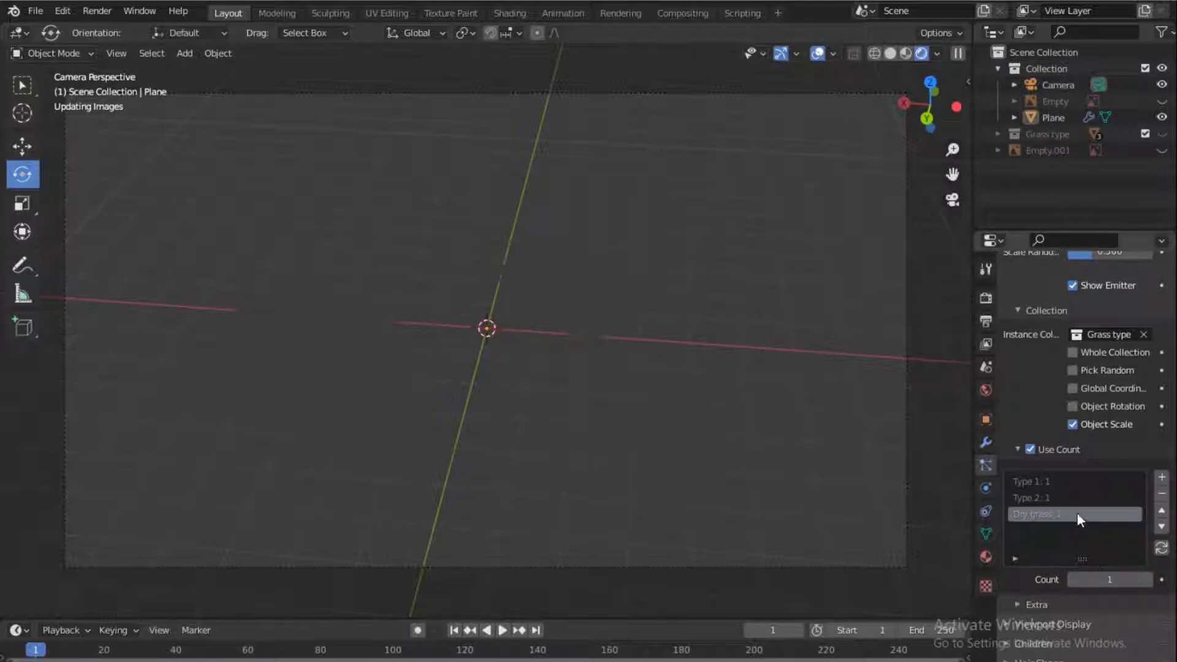
{"action": "left_click", "coordinate": [1048, 475]}
{"action": "left_click", "coordinate": [1053, 515]}
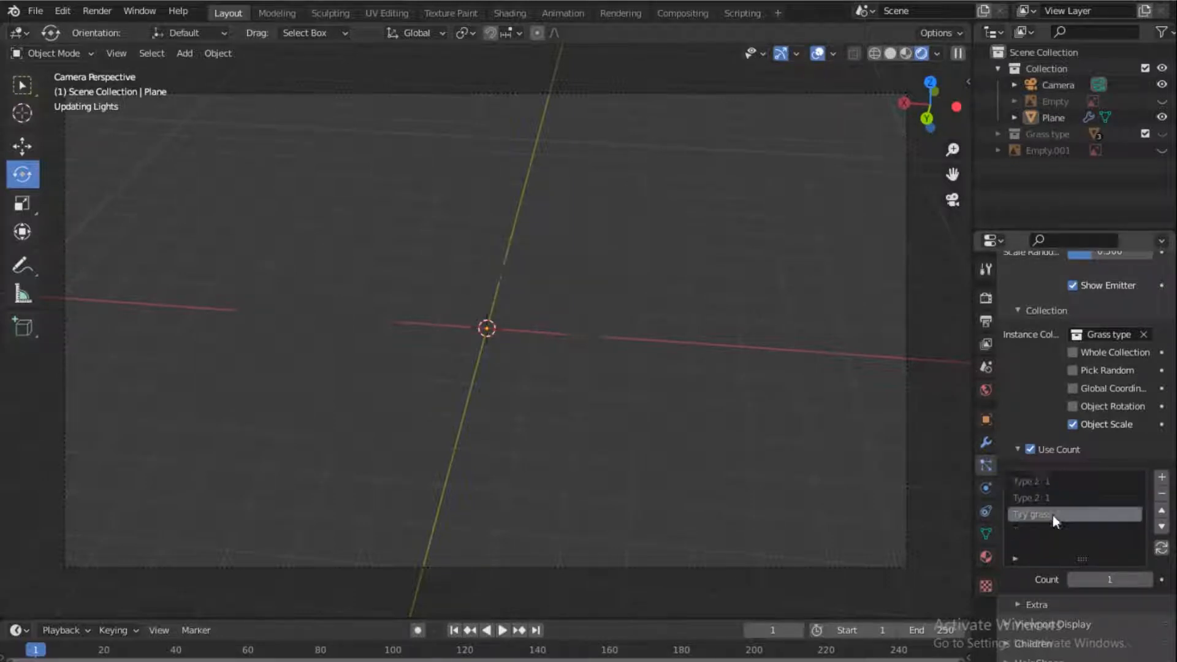
{"action": "left_click", "coordinate": [1096, 579]}
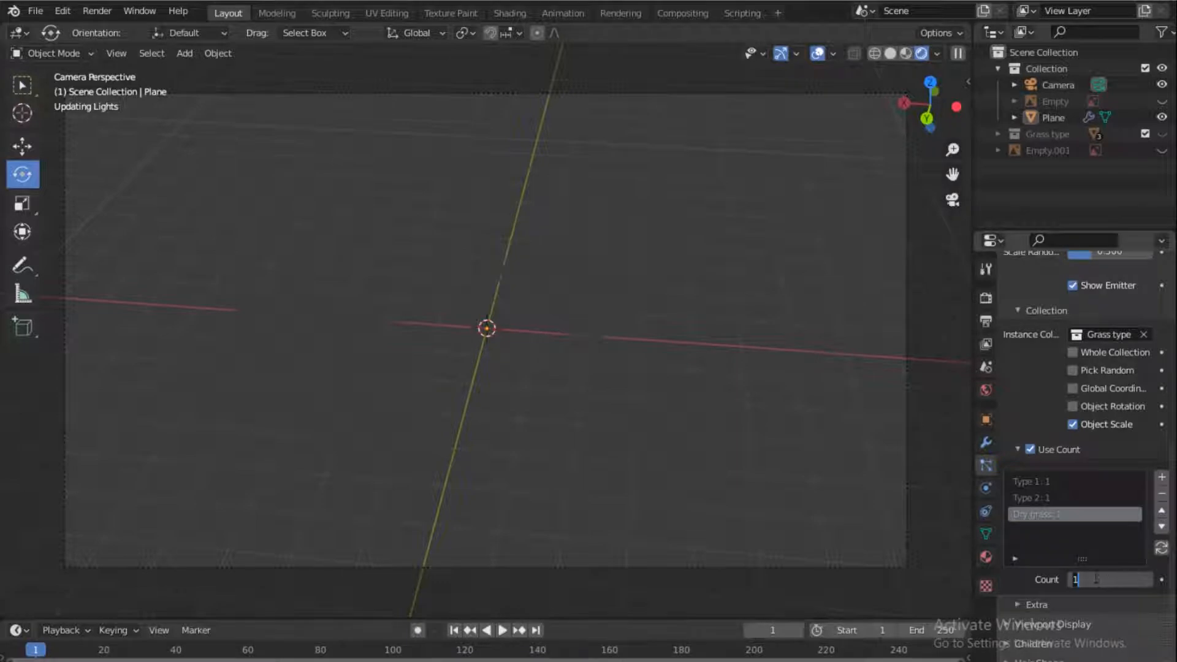
{"action": "type", "text": "30"}
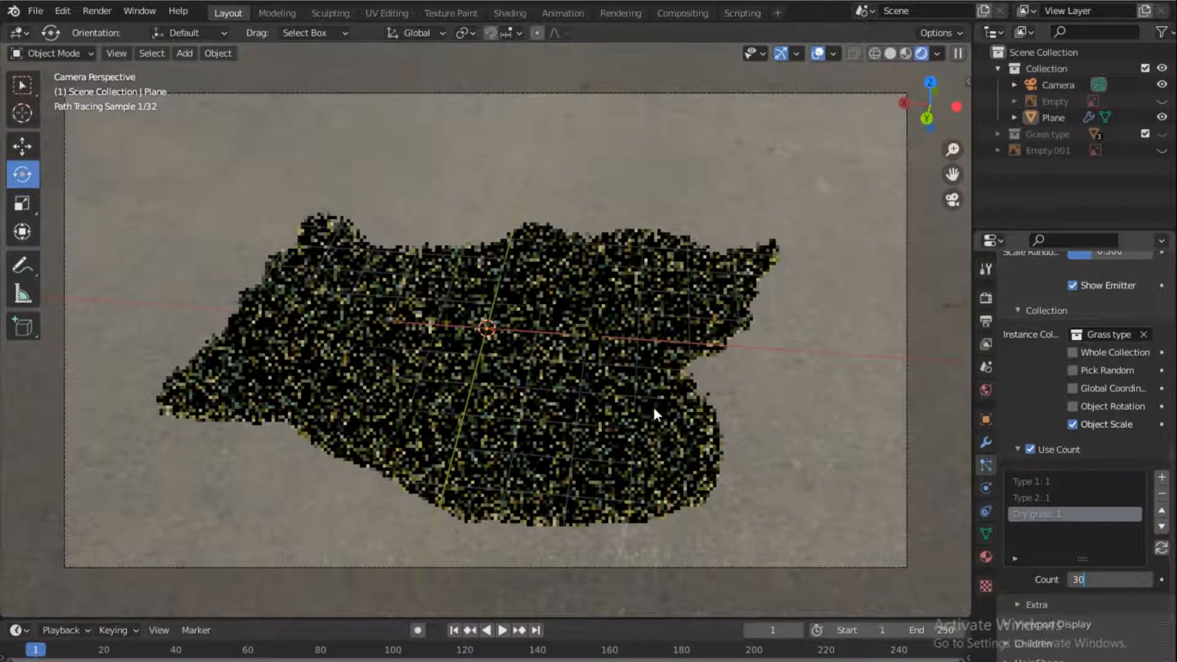
{"action": "key", "text": "Return"}
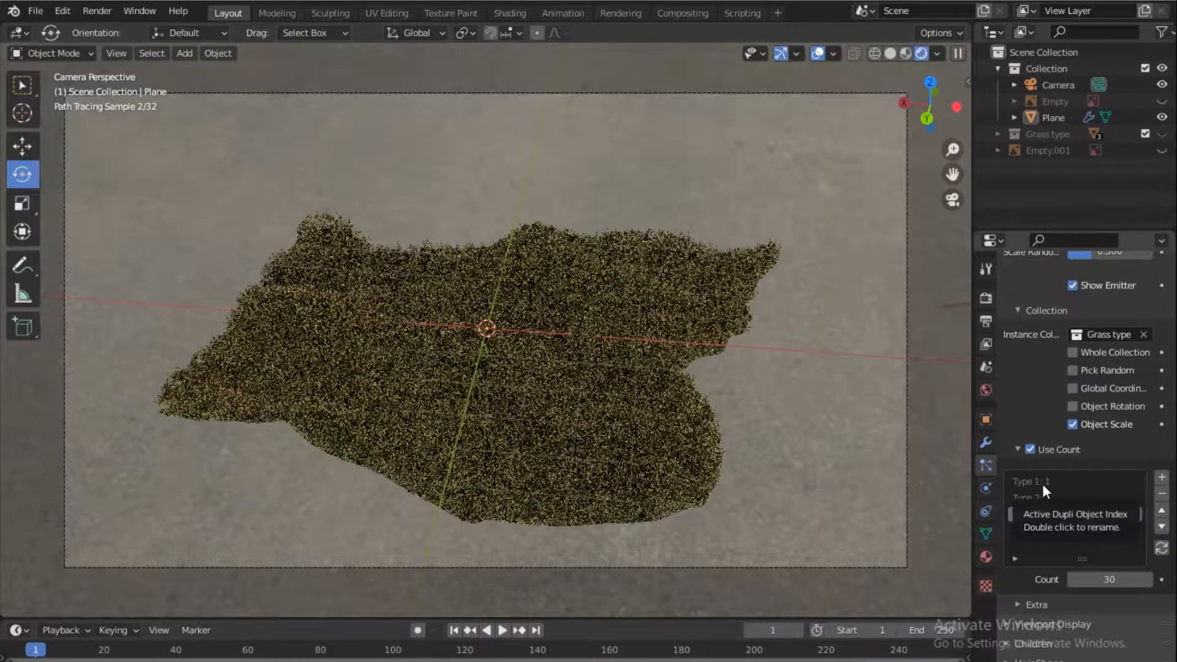
Set the instance counts of Type 1 and Type 2 grass to 60 each.
{"action": "left_click", "coordinate": [1043, 483]}
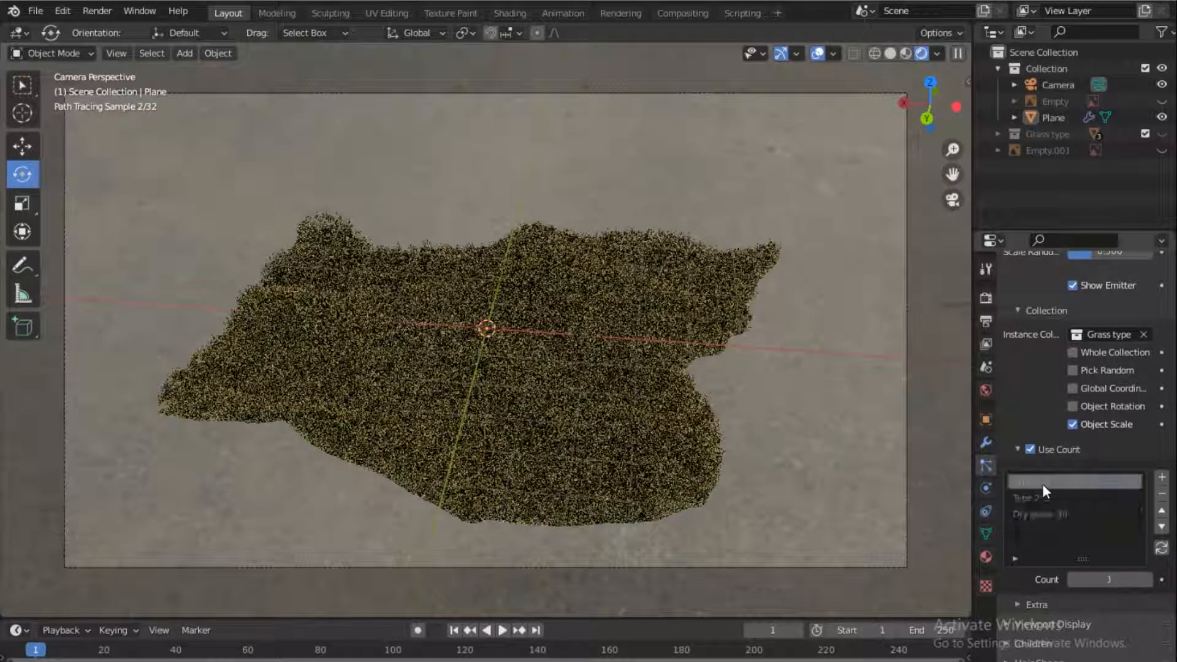
{"action": "left_click", "coordinate": [1115, 579]}
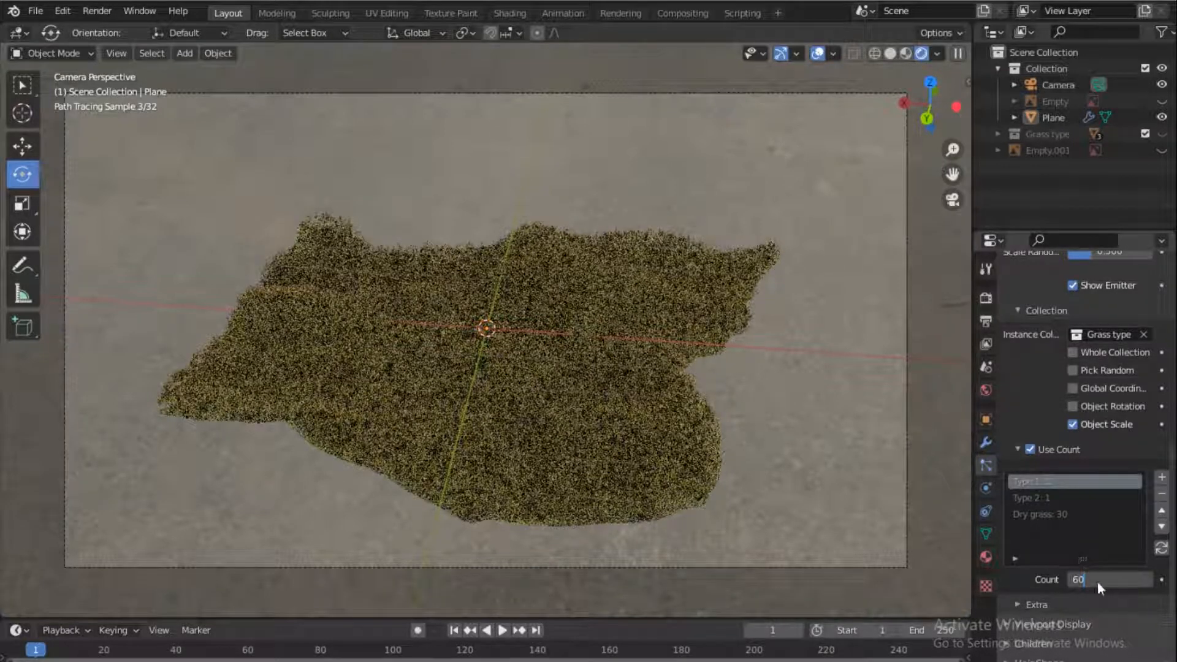
{"action": "key", "text": "Return"}
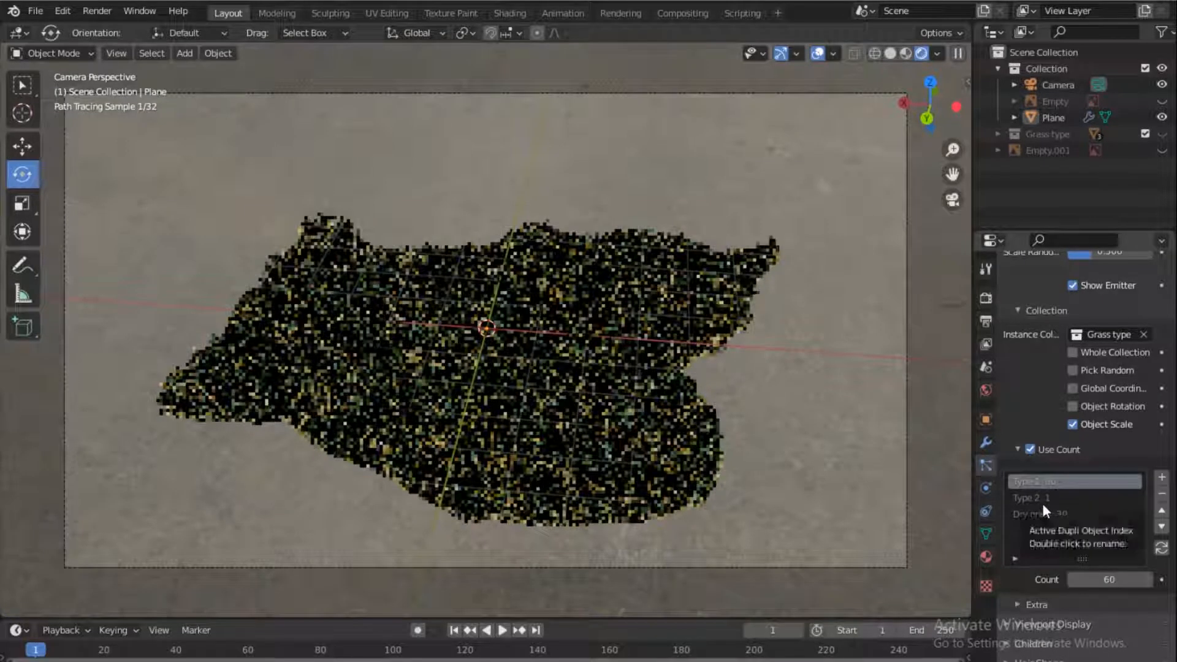
{"action": "left_click", "coordinate": [1043, 499]}
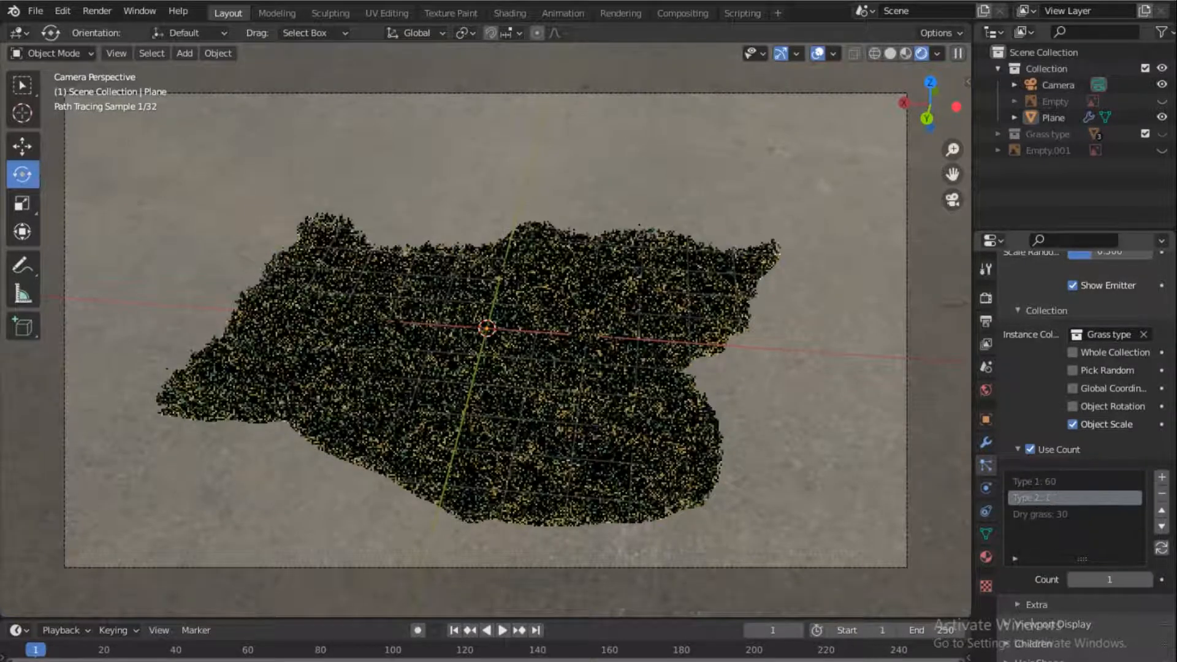
{"action": "left_click", "coordinate": [1107, 580]}
{"action": "type", "text": "60"}
{"action": "key", "text": "Return"}
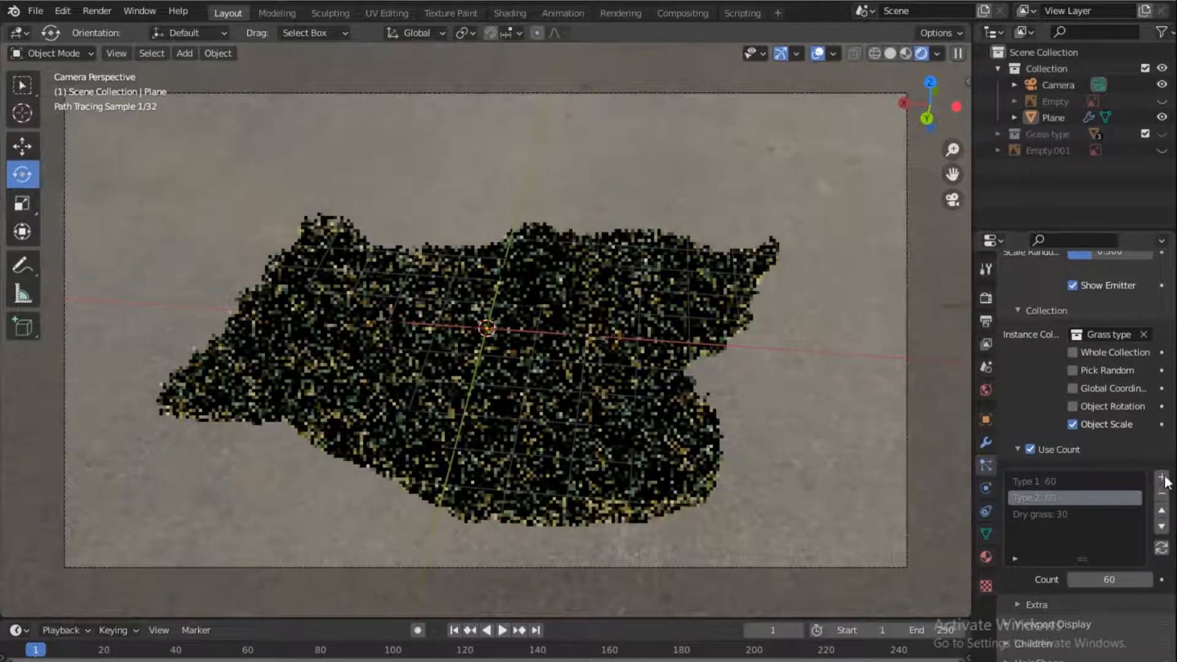
Set the Dry grass instance count to 10.
{"action": "left_click", "coordinate": [1044, 515]}
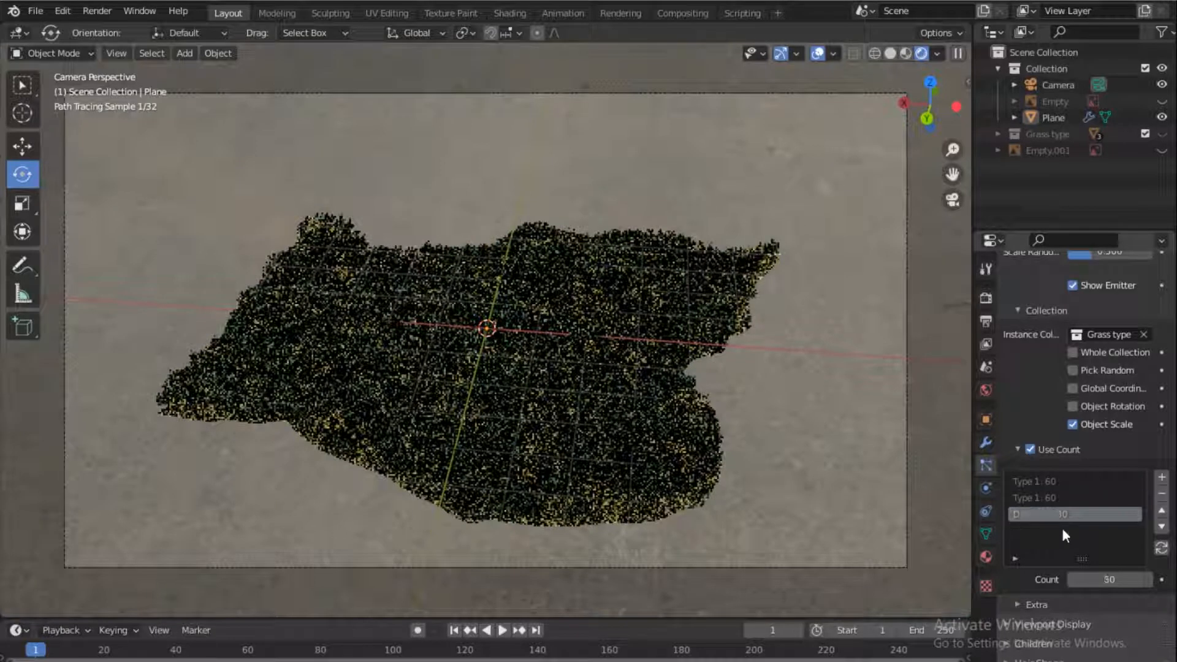
{"action": "left_click", "coordinate": [1106, 581]}
{"action": "type", "text": "0"}
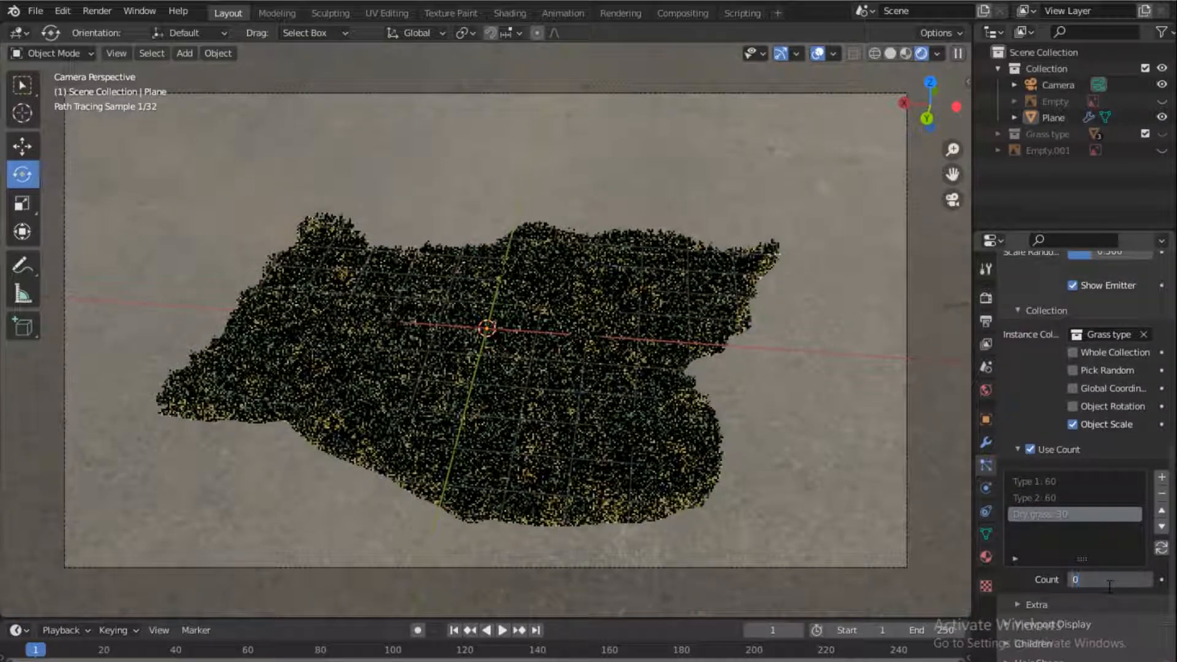
{"action": "type", "text": "1"}
{"action": "key", "text": "Return"}
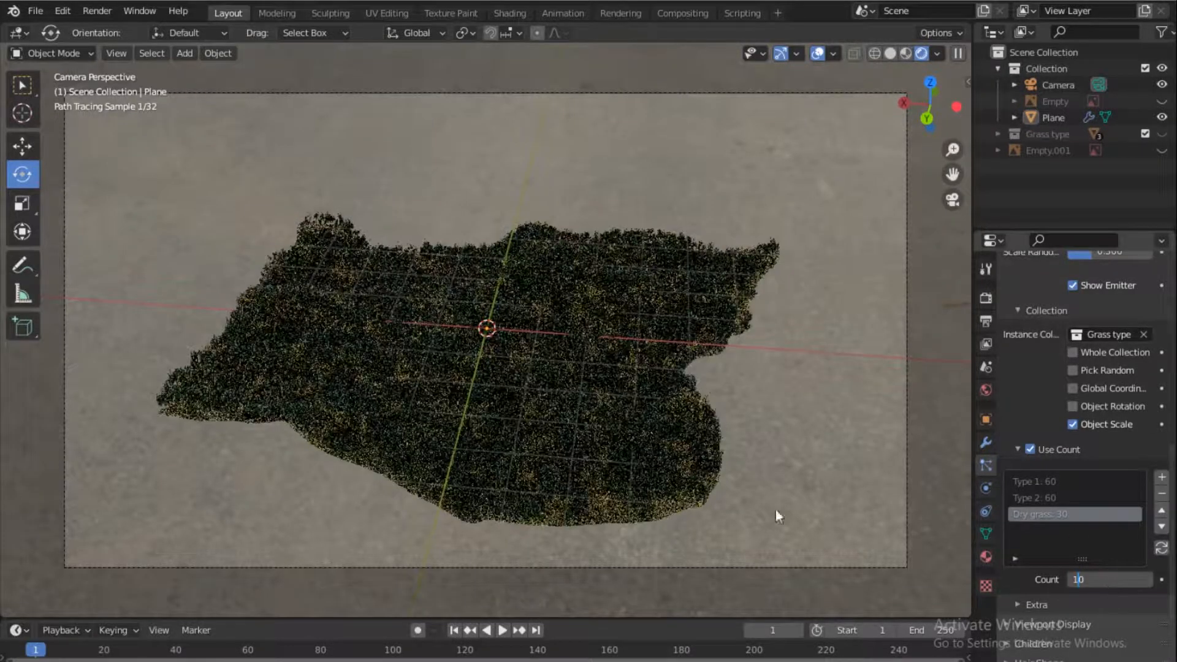
{"action": "key", "text": "Return"}
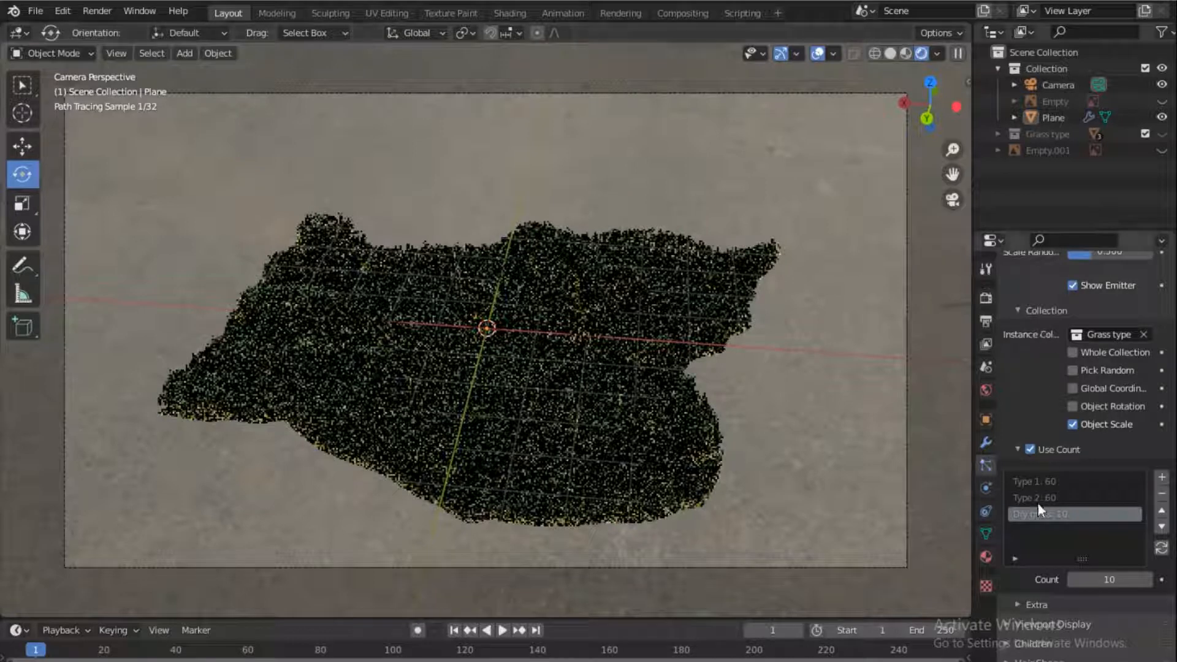
Collapse the Use Count, Collection, Render and Emission sections of the particle settings.
{"action": "left_click", "coordinate": [1018, 448]}
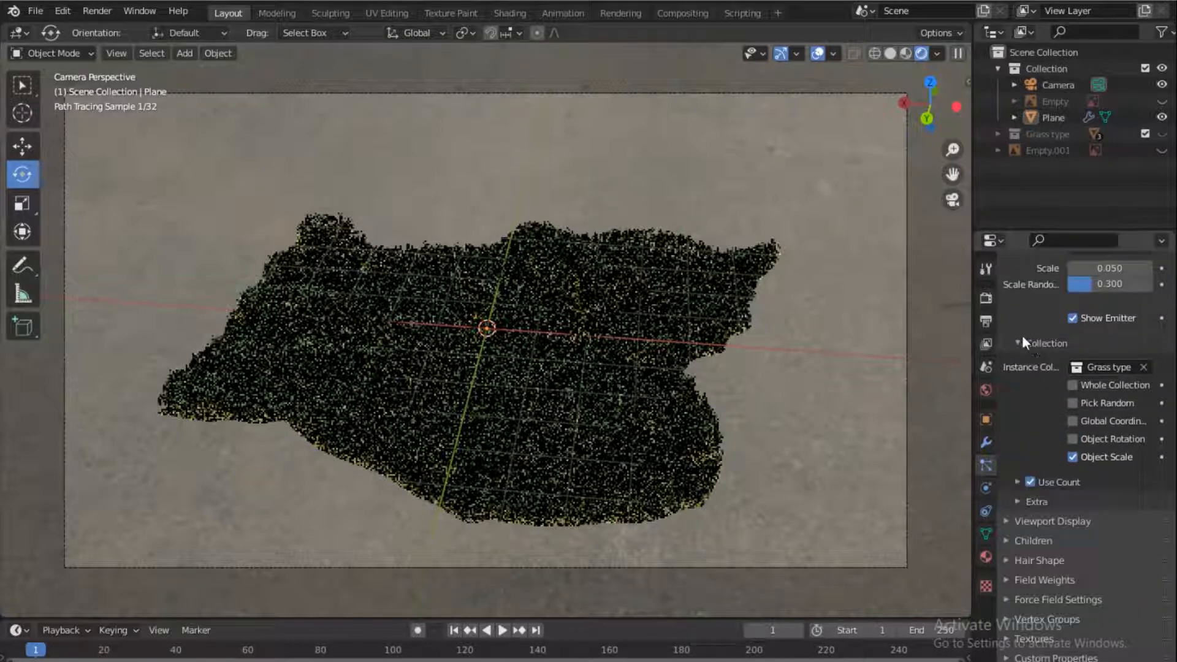
{"action": "left_click", "coordinate": [1020, 344]}
{"action": "scroll", "coordinate": [1017, 356], "scroll_direction": "up", "scroll_amount": 6}
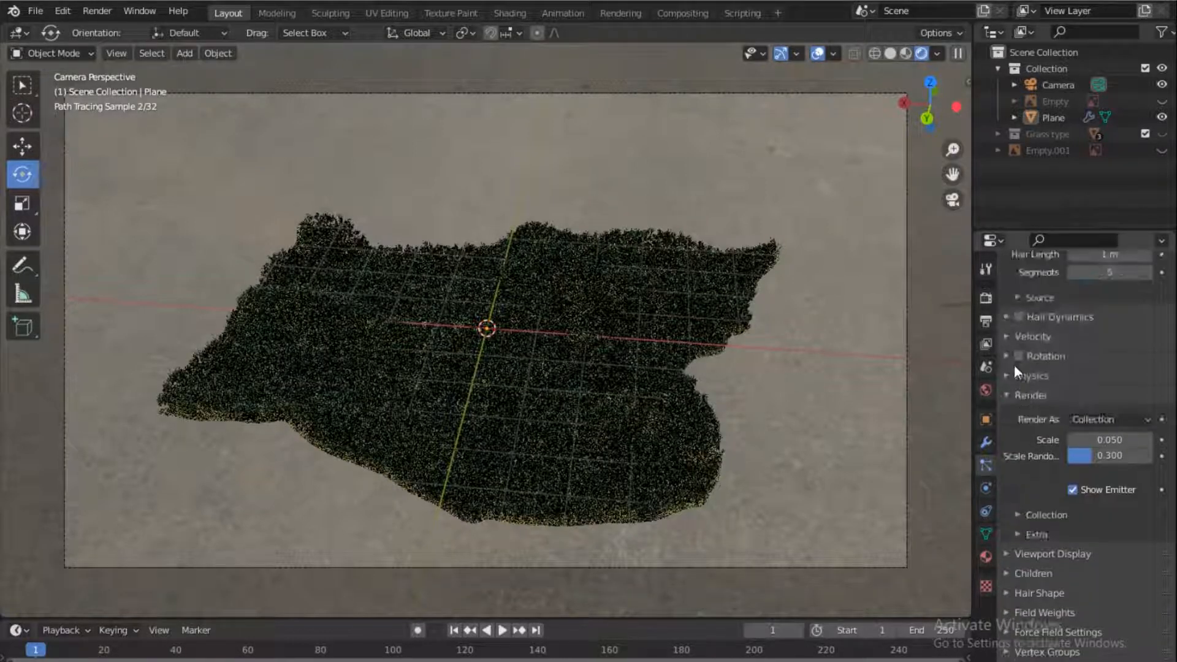
{"action": "scroll", "coordinate": [1012, 380], "scroll_direction": "up", "scroll_amount": 3}
{"action": "left_click", "coordinate": [1008, 401]}
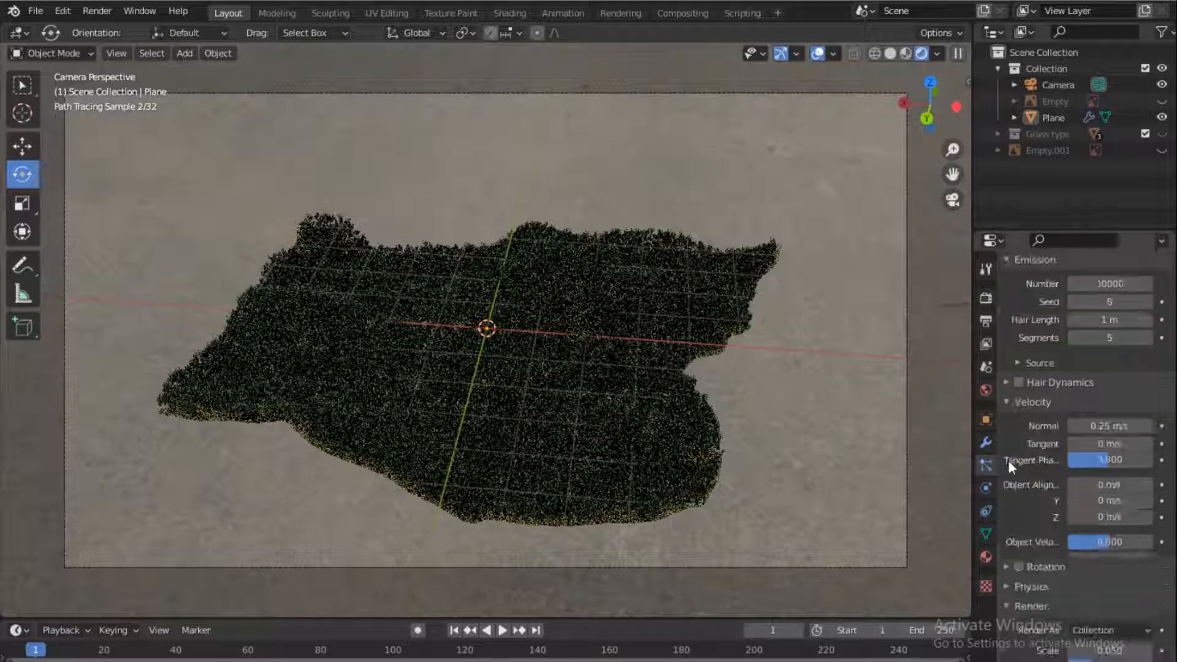
{"action": "left_click", "coordinate": [1007, 401]}
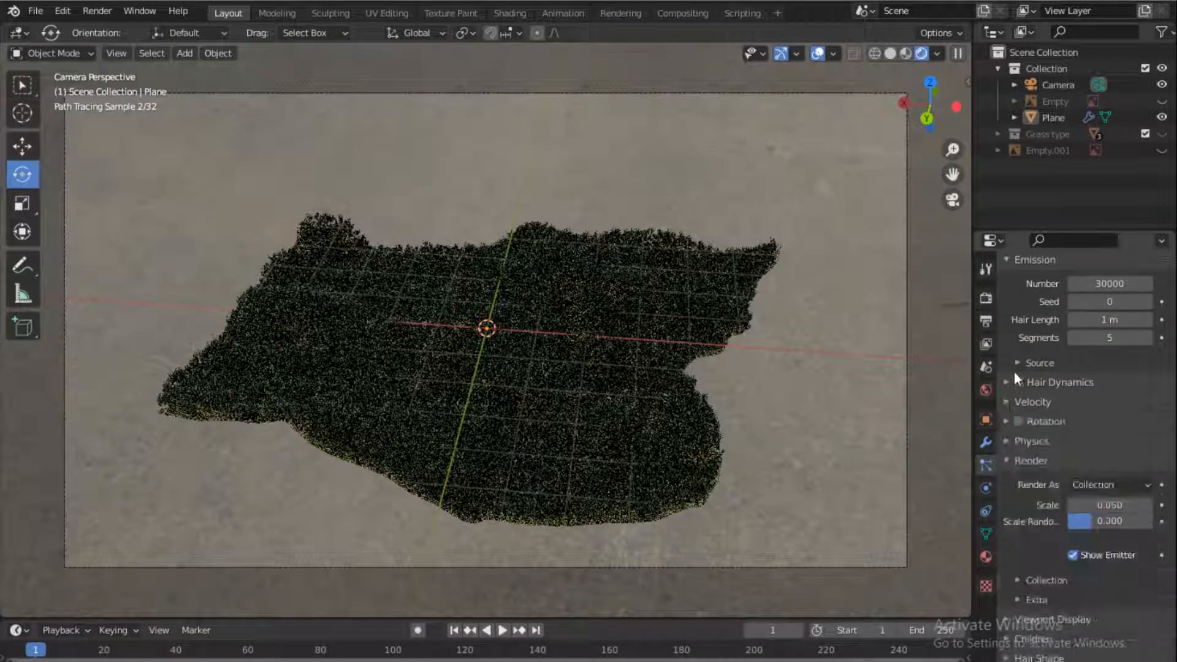
{"action": "scroll", "coordinate": [1012, 393], "scroll_direction": "up", "scroll_amount": 3}
{"action": "left_click", "coordinate": [1008, 526]}
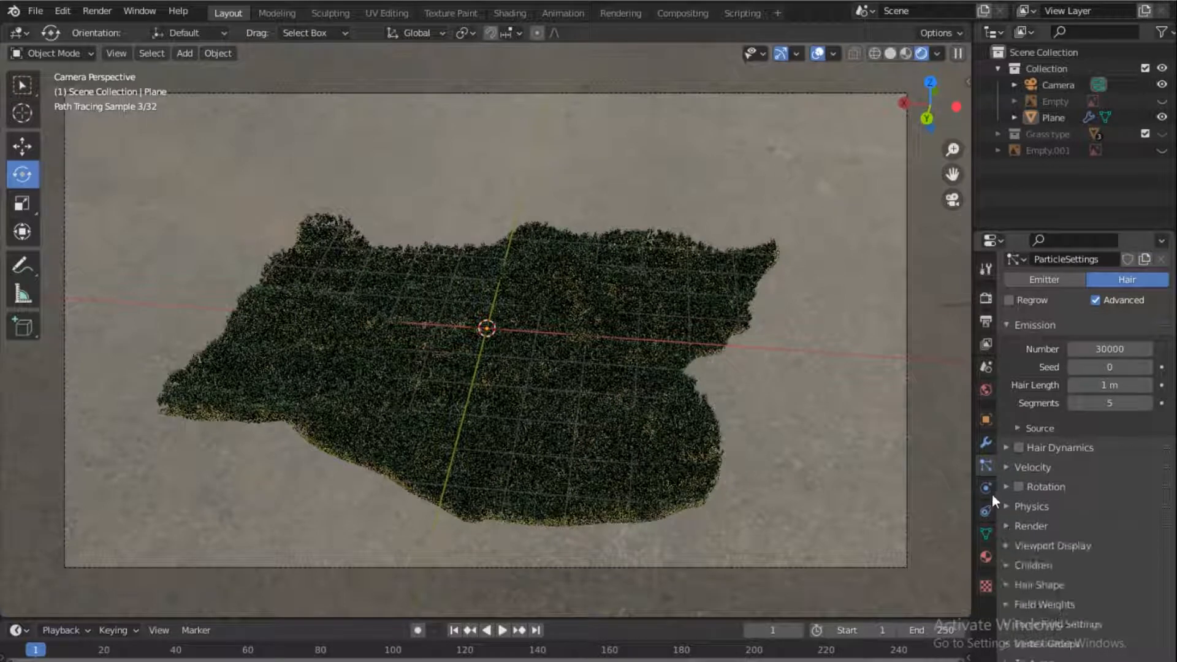
{"action": "left_click", "coordinate": [1007, 325]}
{"action": "scroll", "coordinate": [1004, 323], "scroll_direction": "up", "scroll_amount": 3}
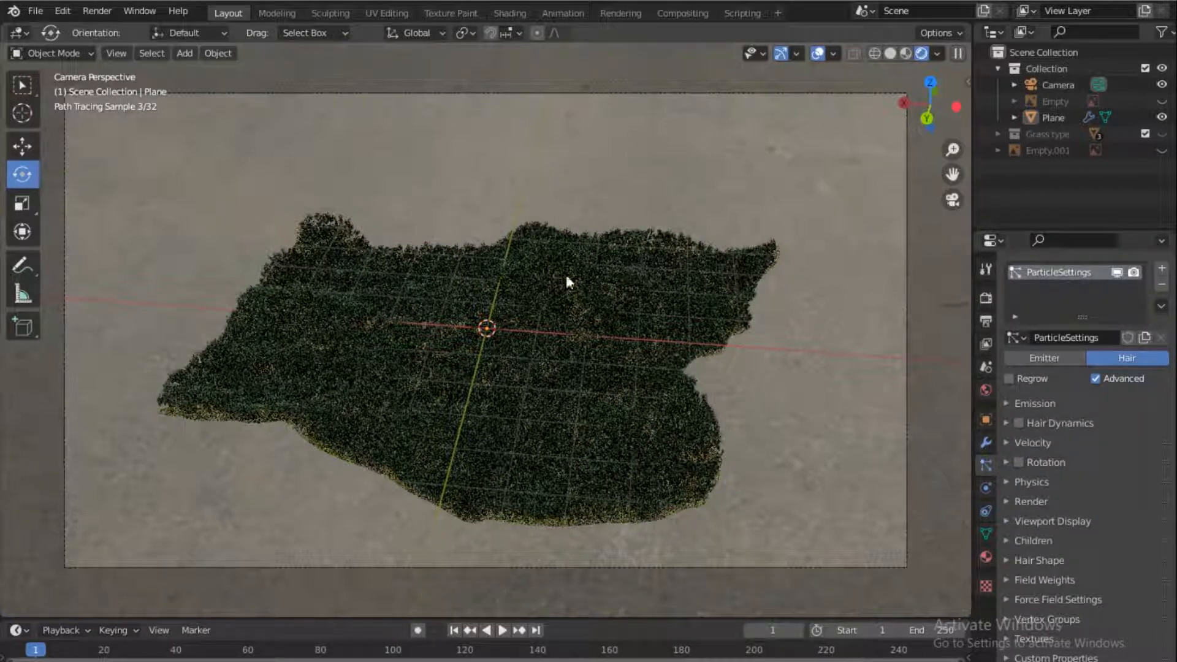
Return to solid shading, select the terrain plane and hide its particle system in the viewport.
{"action": "left_click", "coordinate": [887, 54]}
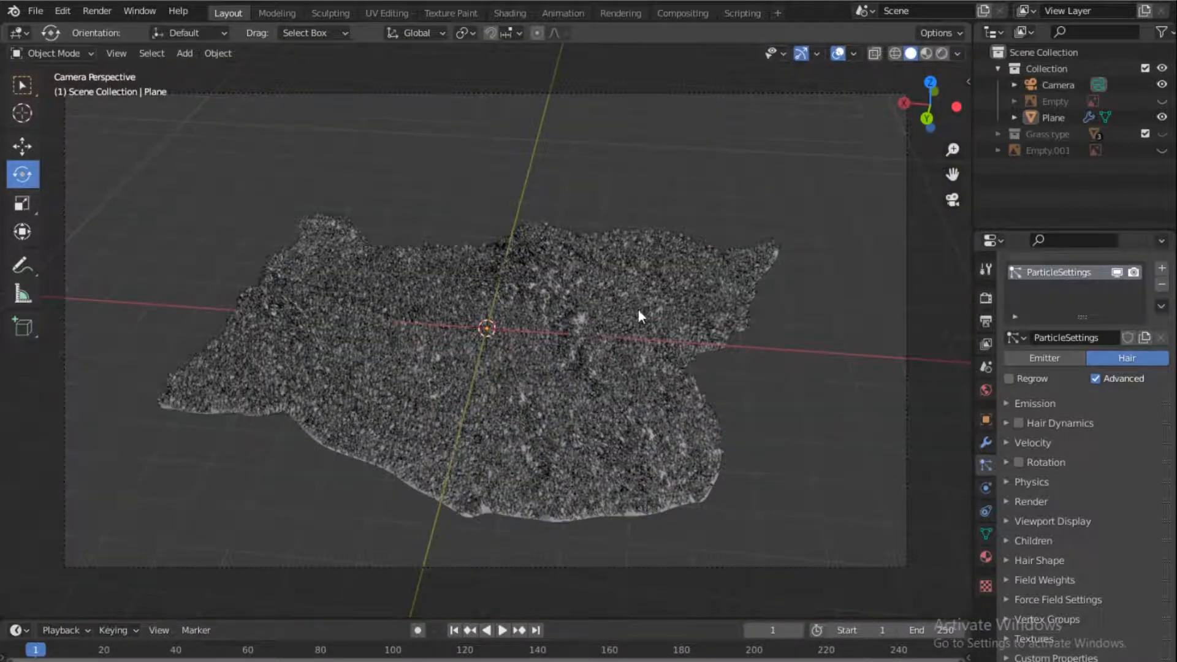
{"action": "left_click_drag", "start_coordinate": [930, 104], "coordinate": [593, 289]}
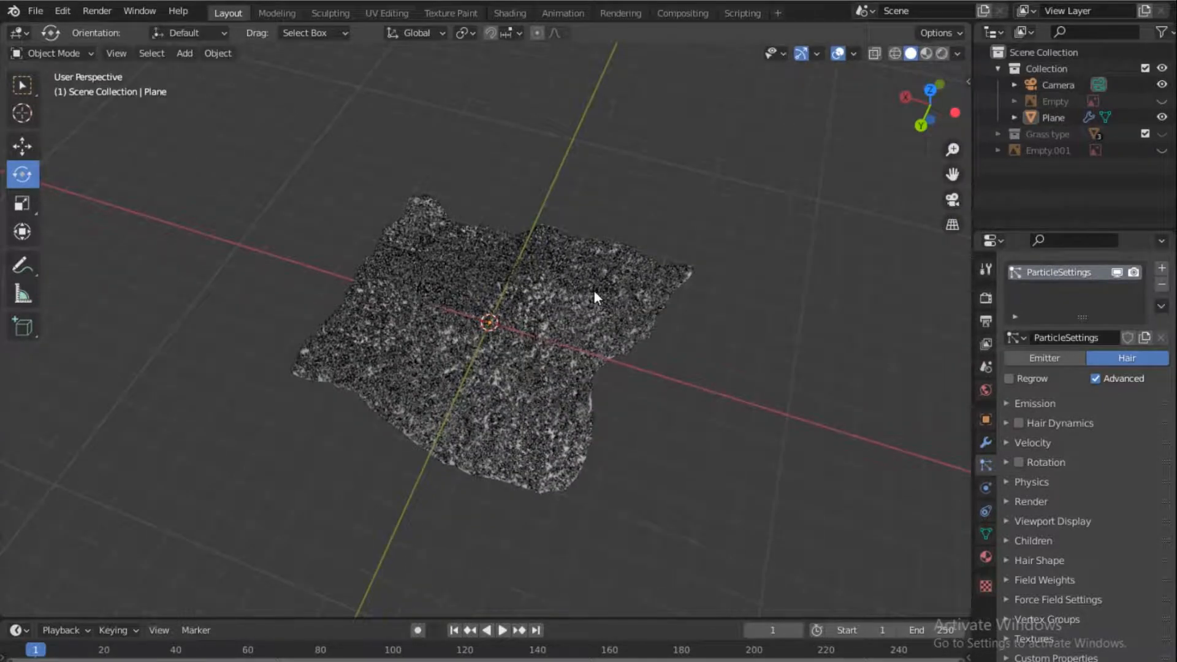
{"action": "left_click", "coordinate": [593, 289]}
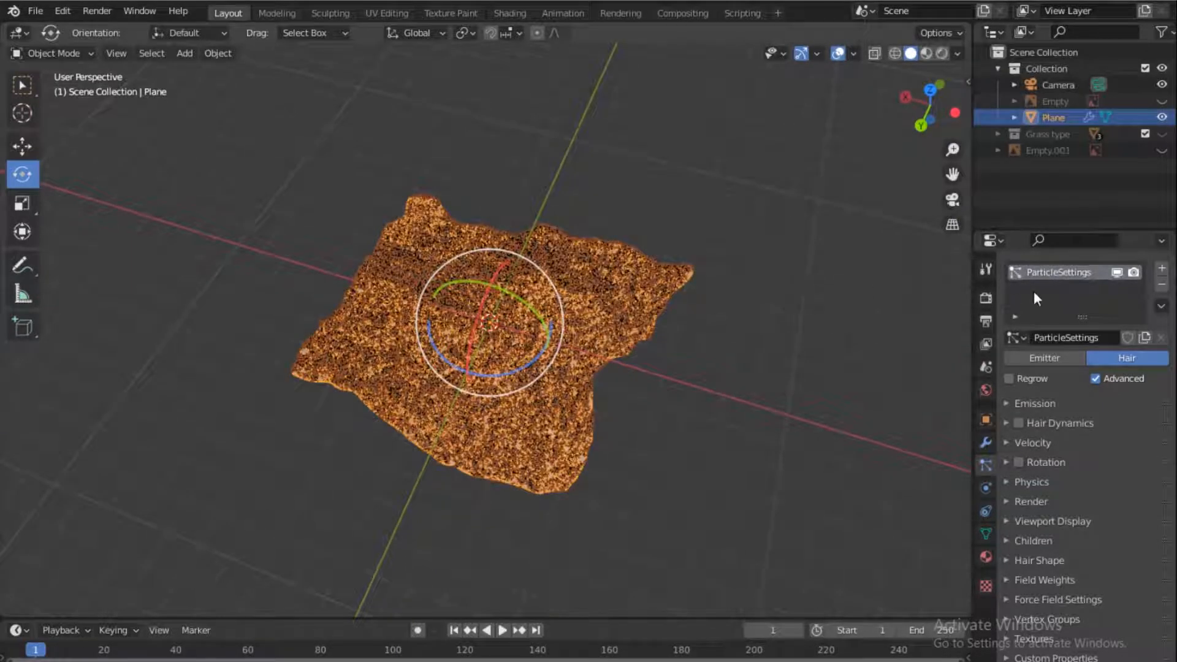
{"action": "left_click", "coordinate": [1117, 273]}
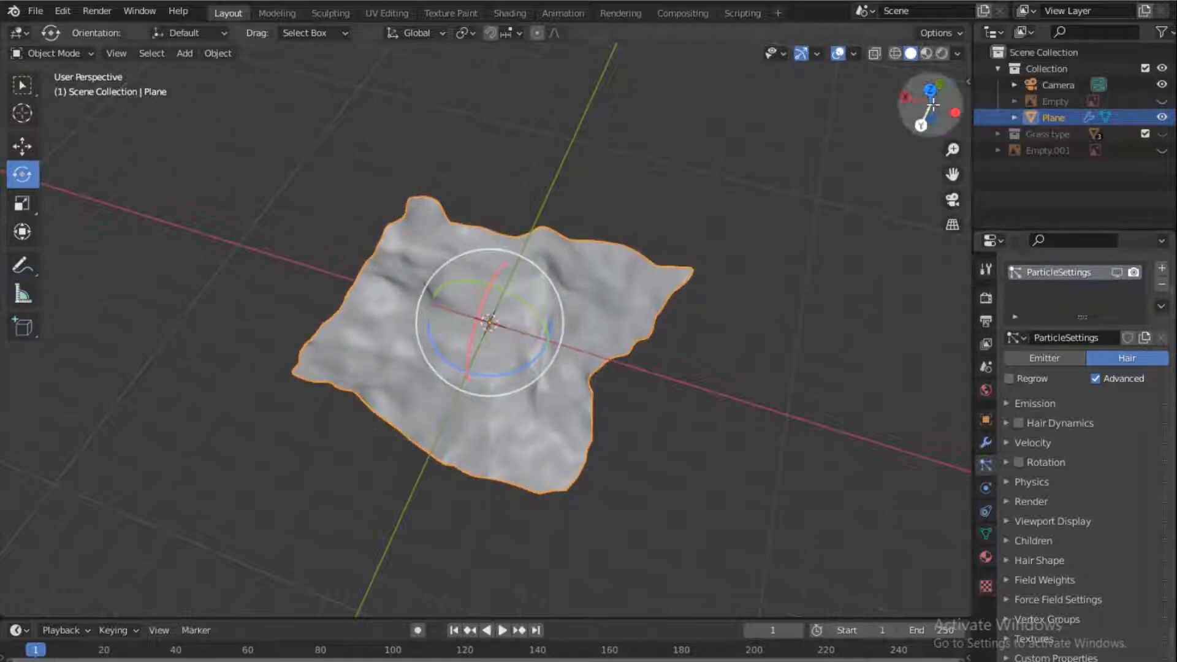
Switch the terrain plane to Weight Paint mode and add a new vertex group to its mesh data.
{"action": "left_click_drag", "start_coordinate": [932, 115], "coordinate": [872, 136]}
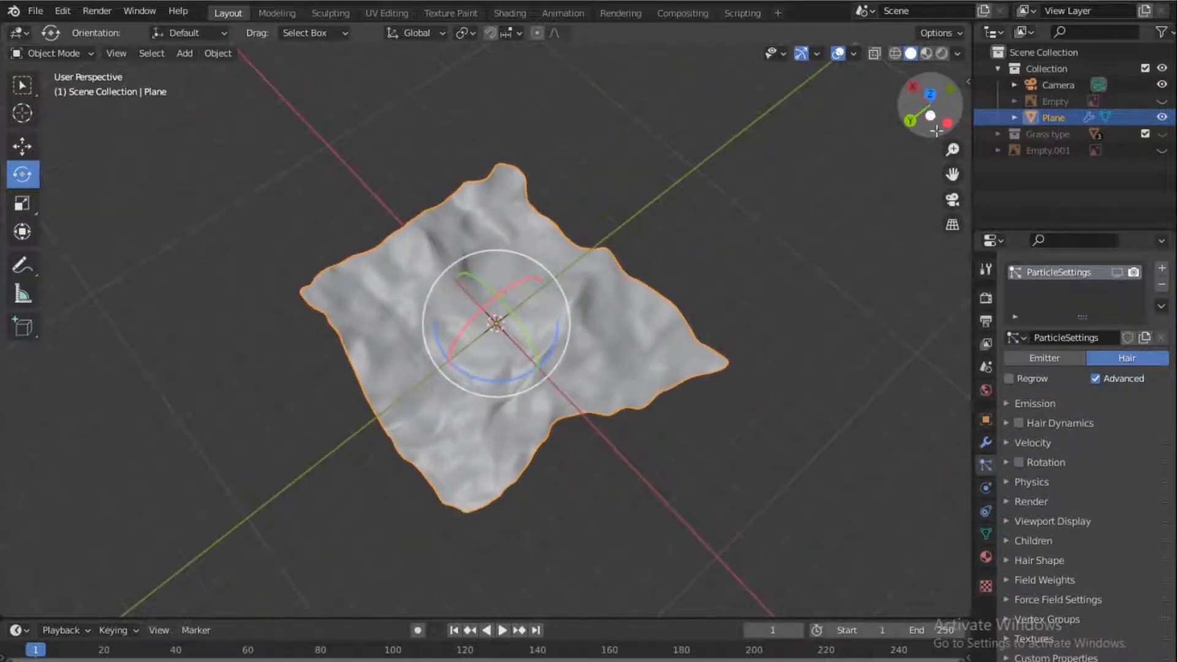
{"action": "left_click", "coordinate": [59, 54]}
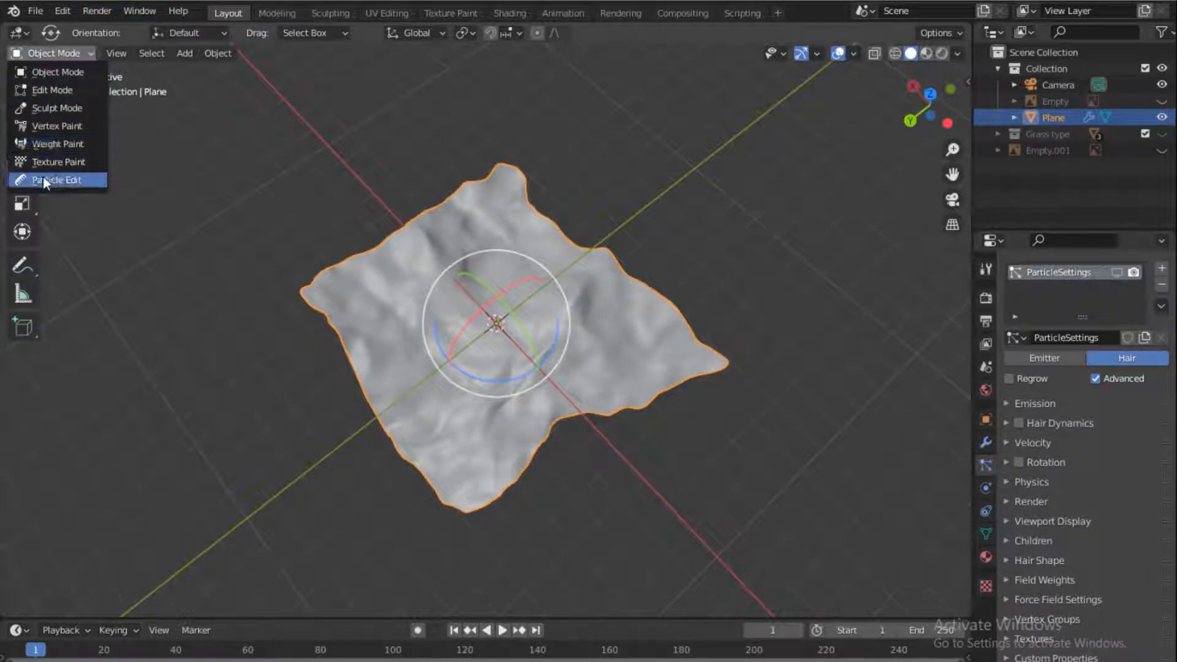
{"action": "left_click", "coordinate": [49, 145]}
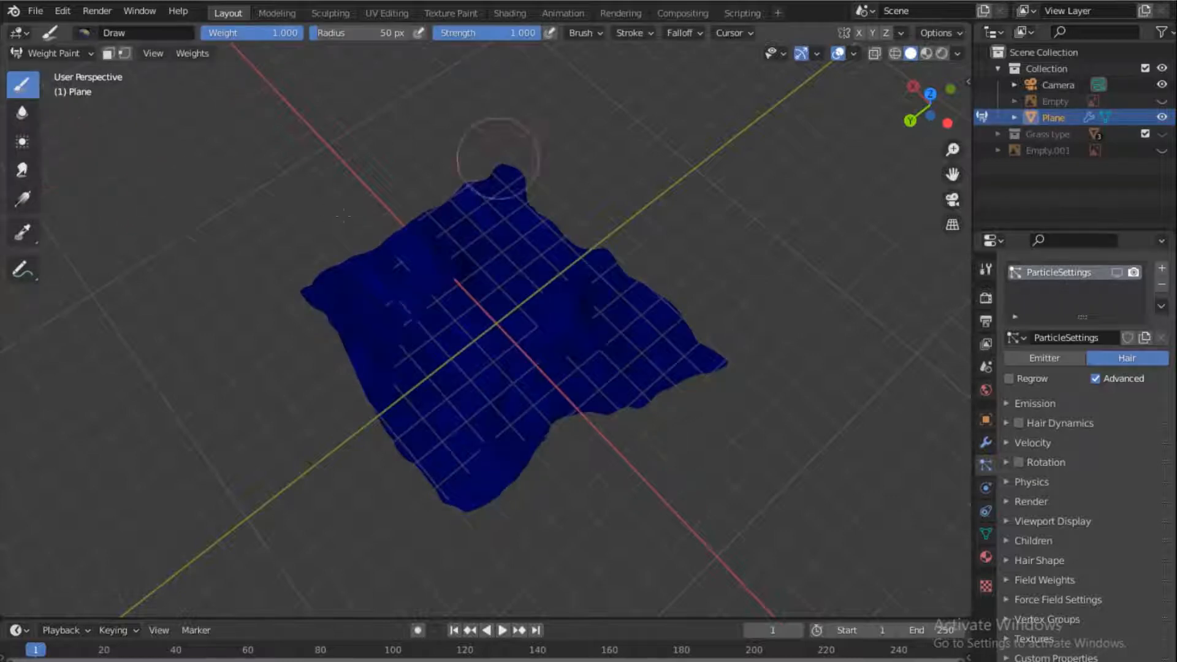
{"action": "left_click", "coordinate": [985, 535]}
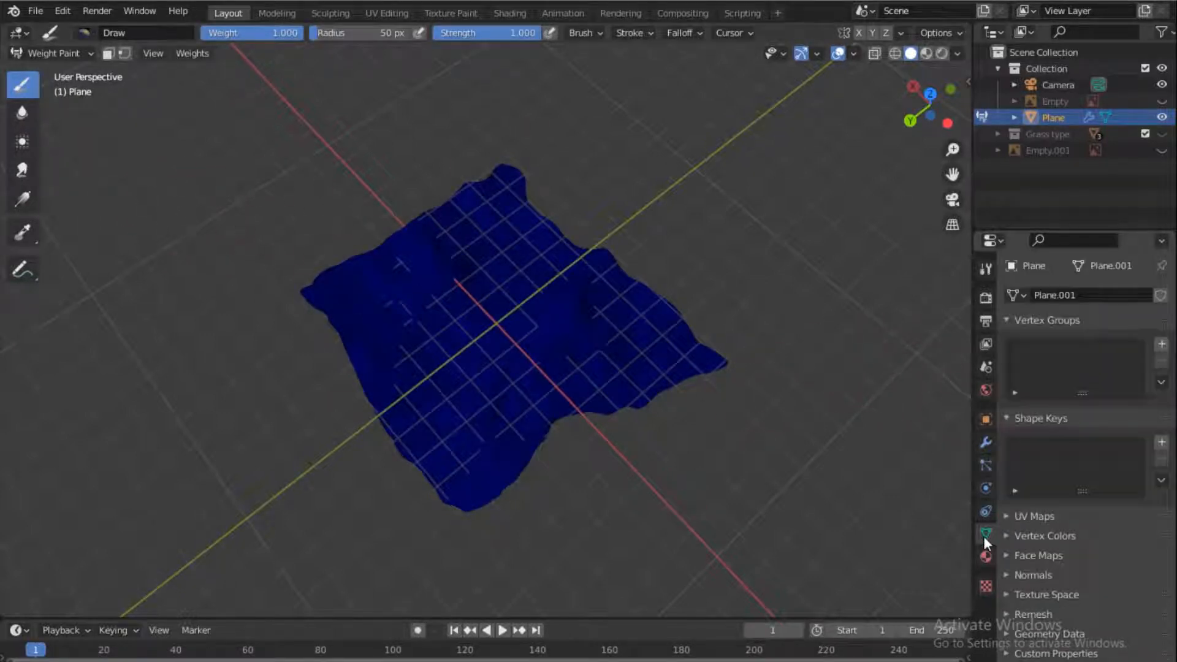
{"action": "left_click", "coordinate": [1161, 344]}
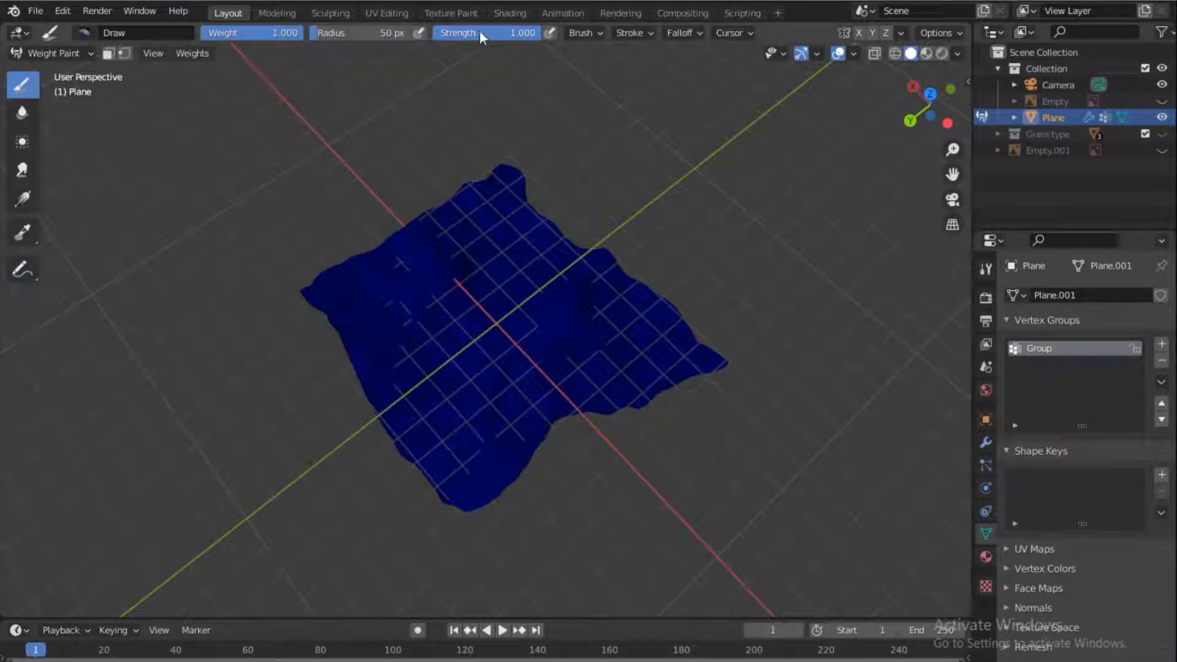
Paint the whole terrain plane with weight 1.000, enlarging the Draw brush radius to 272 px.
{"action": "mouse_move", "coordinate": [484, 273]}
{"action": "left_mouse_down"}
{"action": "mouse_move", "coordinate": [491, 343]}
{"action": "mouse_move", "coordinate": [472, 294]}
{"action": "mouse_move", "coordinate": [477, 308]}
{"action": "left_mouse_up"}
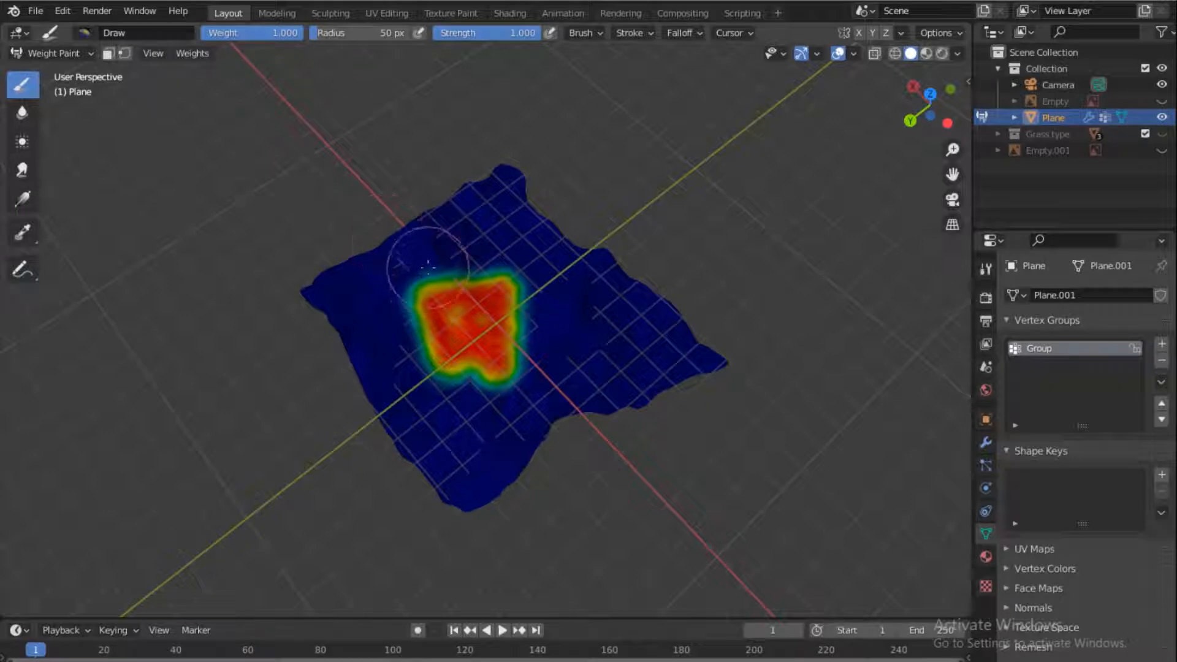
{"action": "mouse_move", "coordinate": [367, 32]}
{"action": "left_mouse_down"}
{"action": "mouse_move", "coordinate": [340, 32]}
{"action": "mouse_move", "coordinate": [393, 32]}
{"action": "left_mouse_up"}
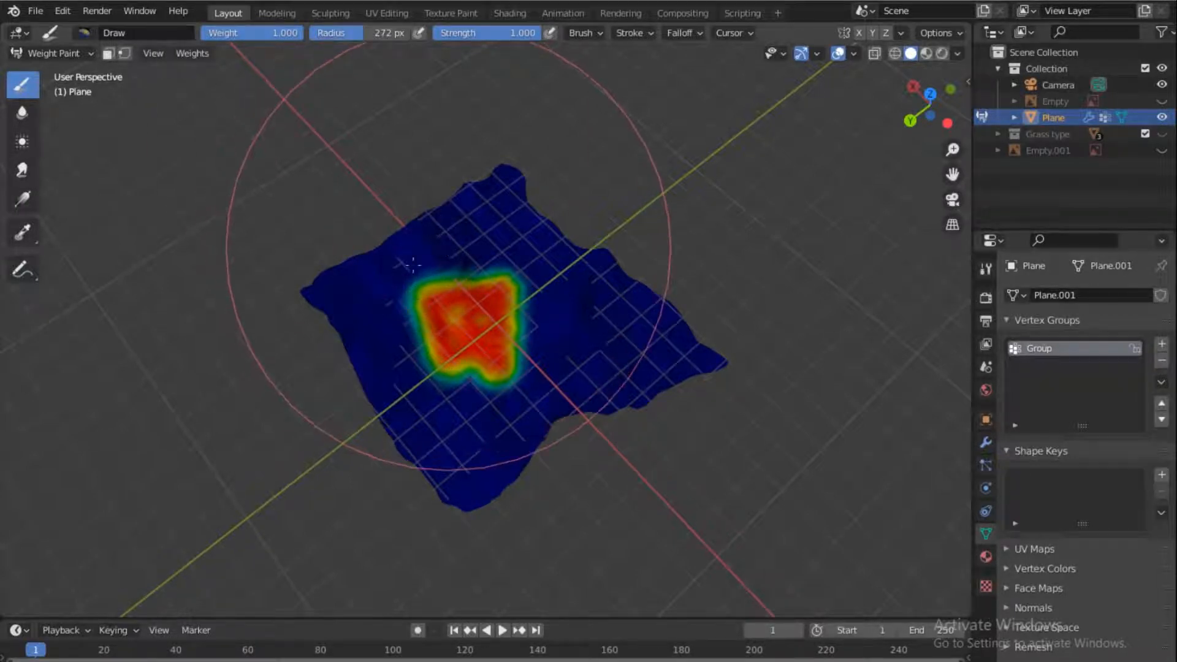
{"action": "mouse_move", "coordinate": [447, 392]}
{"action": "left_mouse_down"}
{"action": "mouse_move", "coordinate": [640, 375]}
{"action": "mouse_move", "coordinate": [650, 392]}
{"action": "mouse_move", "coordinate": [552, 343]}
{"action": "mouse_move", "coordinate": [512, 232]}
{"action": "left_mouse_up"}
{"action": "mouse_move", "coordinate": [473, 182]}
{"action": "left_mouse_down"}
{"action": "mouse_move", "coordinate": [488, 147]}
{"action": "mouse_move", "coordinate": [513, 263]}
{"action": "mouse_move", "coordinate": [650, 355]}
{"action": "mouse_move", "coordinate": [471, 483]}
{"action": "mouse_move", "coordinate": [693, 306]}
{"action": "mouse_move", "coordinate": [696, 316]}
{"action": "mouse_move", "coordinate": [316, 263]}
{"action": "mouse_move", "coordinate": [368, 343]}
{"action": "mouse_move", "coordinate": [466, 417]}
{"action": "mouse_move", "coordinate": [588, 392]}
{"action": "mouse_move", "coordinate": [474, 205]}
{"action": "left_mouse_up"}
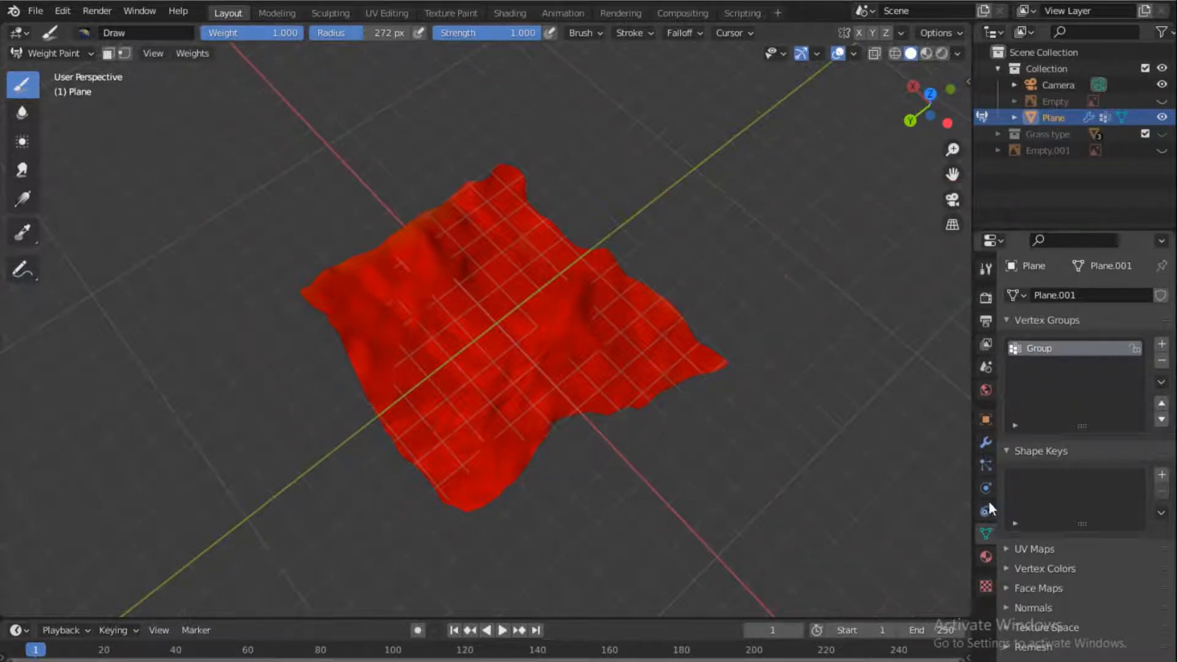
Assign the vertex group named Group as the Density group of the plane's particle system.
{"action": "left_click", "coordinate": [986, 467]}
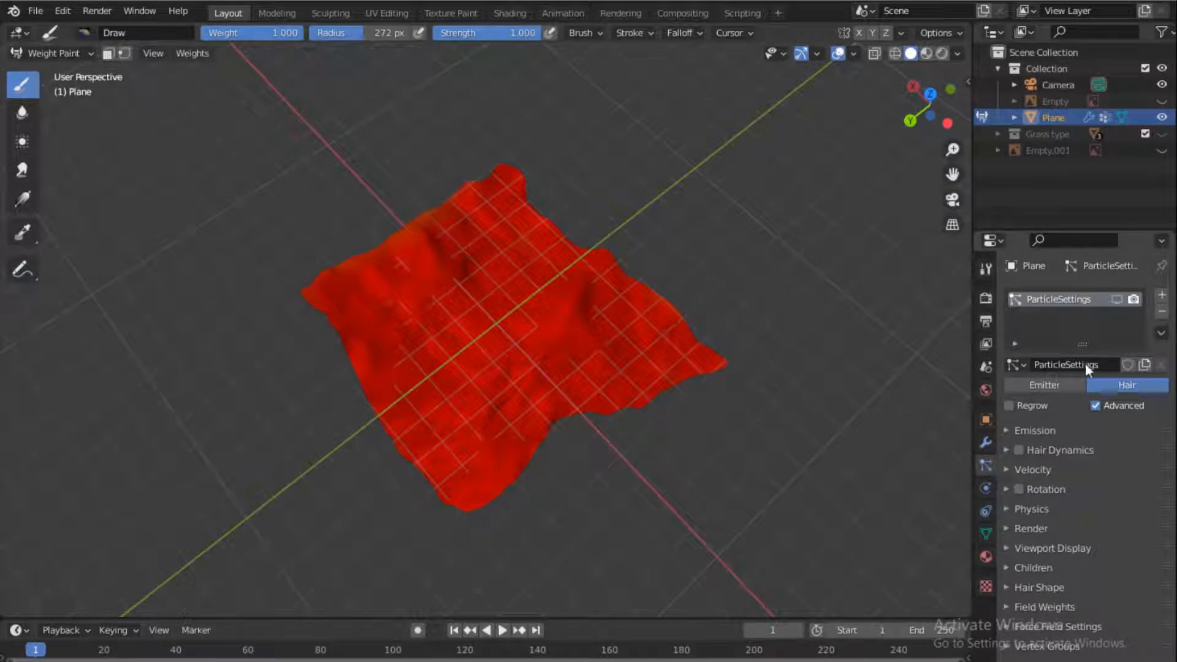
{"action": "scroll", "coordinate": [1037, 544], "scroll_direction": "down", "scroll_amount": 1}
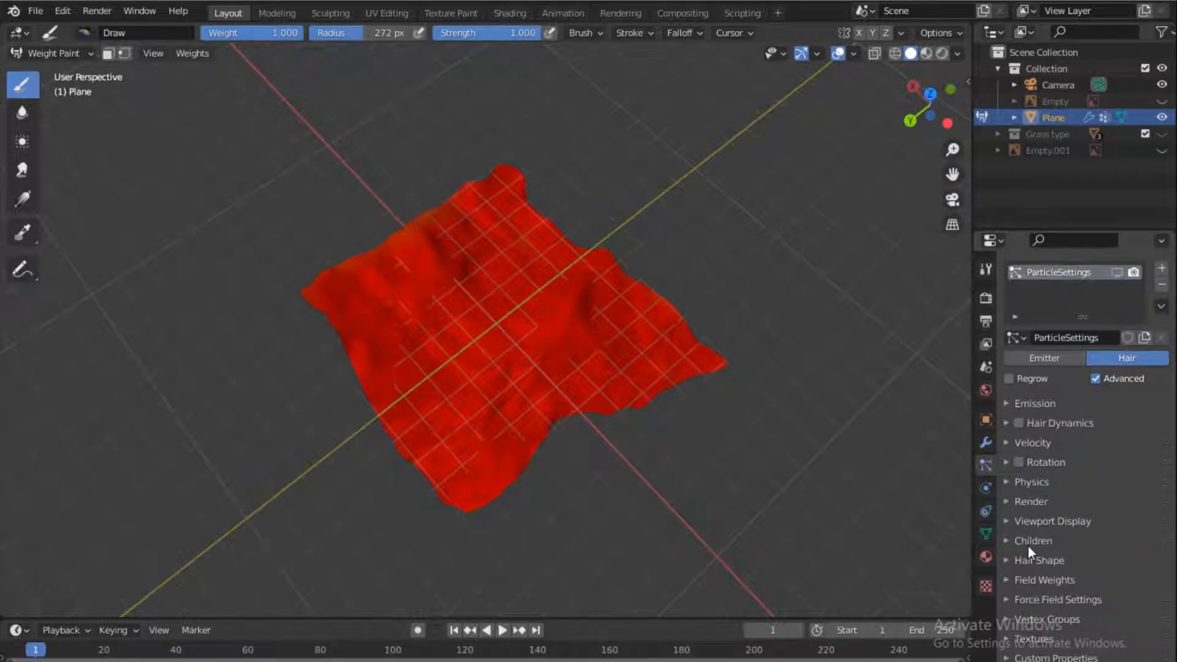
{"action": "left_click", "coordinate": [1007, 621]}
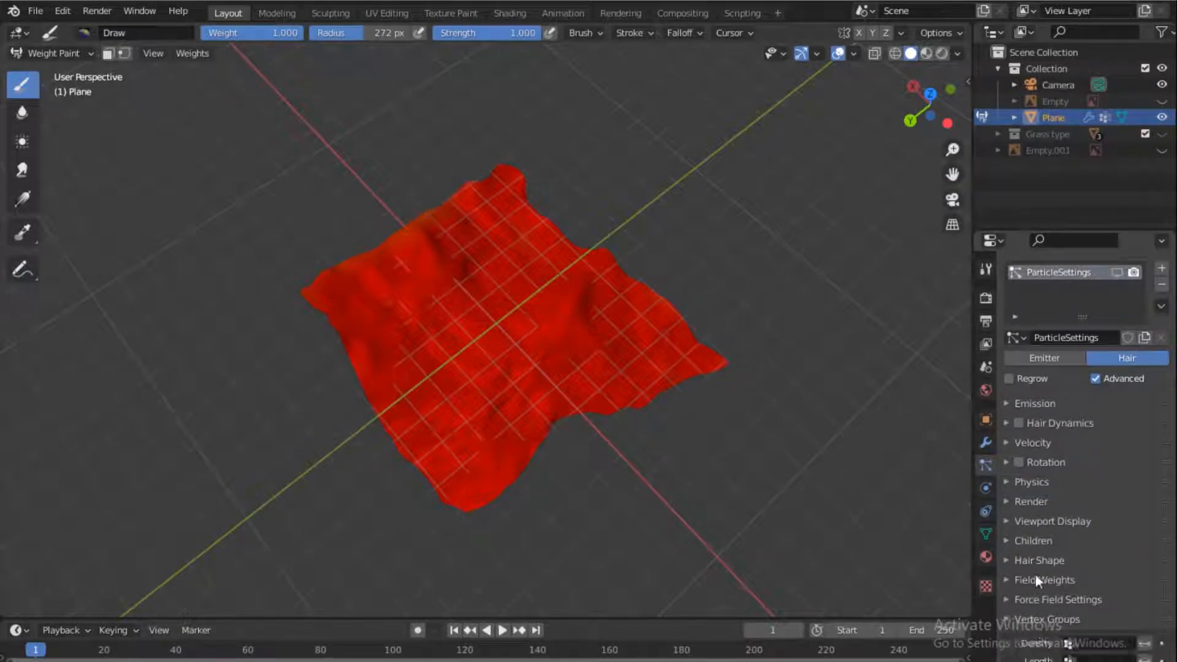
{"action": "scroll", "coordinate": [1036, 575], "scroll_direction": "down", "scroll_amount": 3}
{"action": "scroll", "coordinate": [1026, 529], "scroll_direction": "down", "scroll_amount": 2}
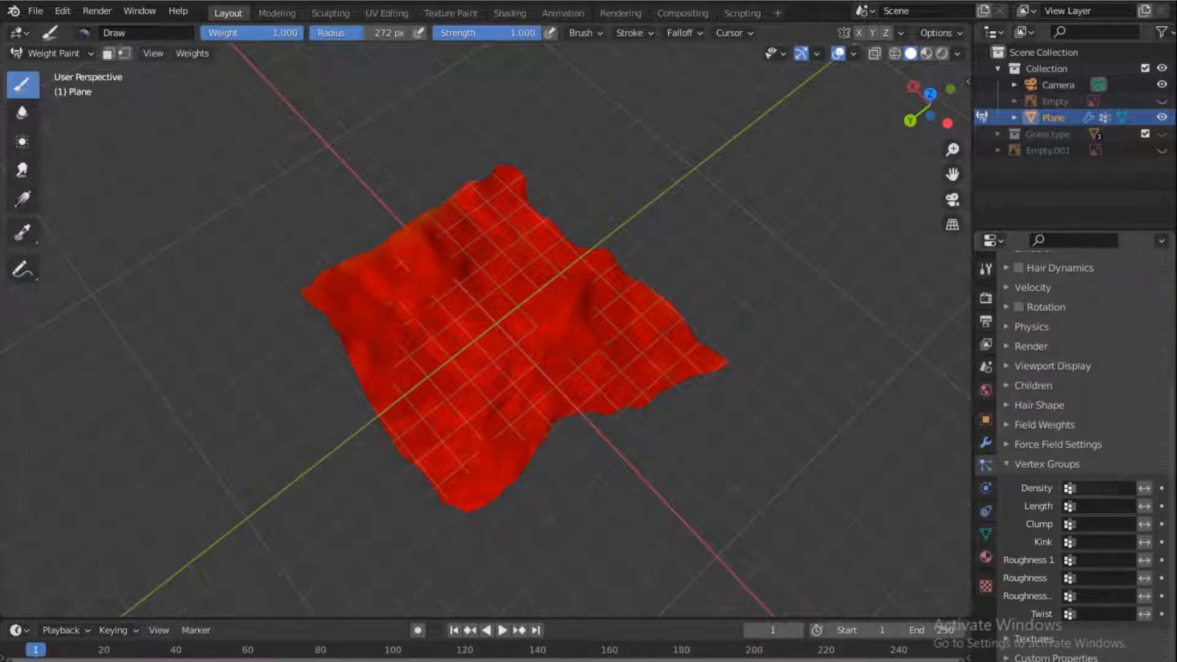
{"action": "left_click", "coordinate": [1117, 486]}
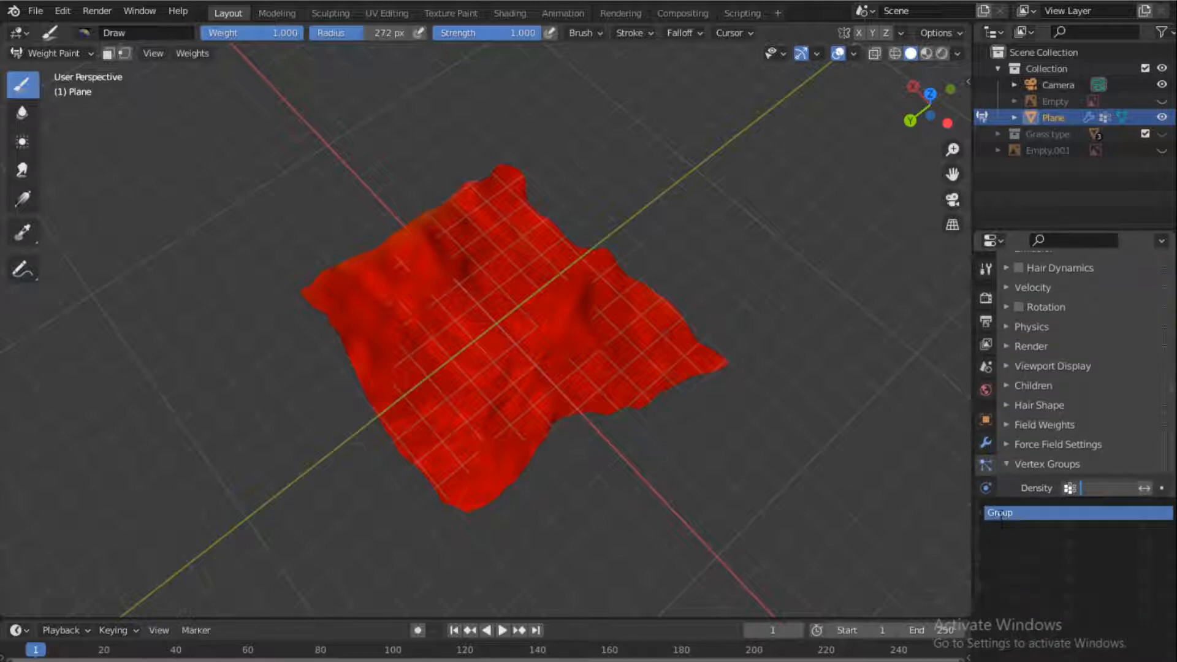
{"action": "left_click", "coordinate": [1000, 514]}
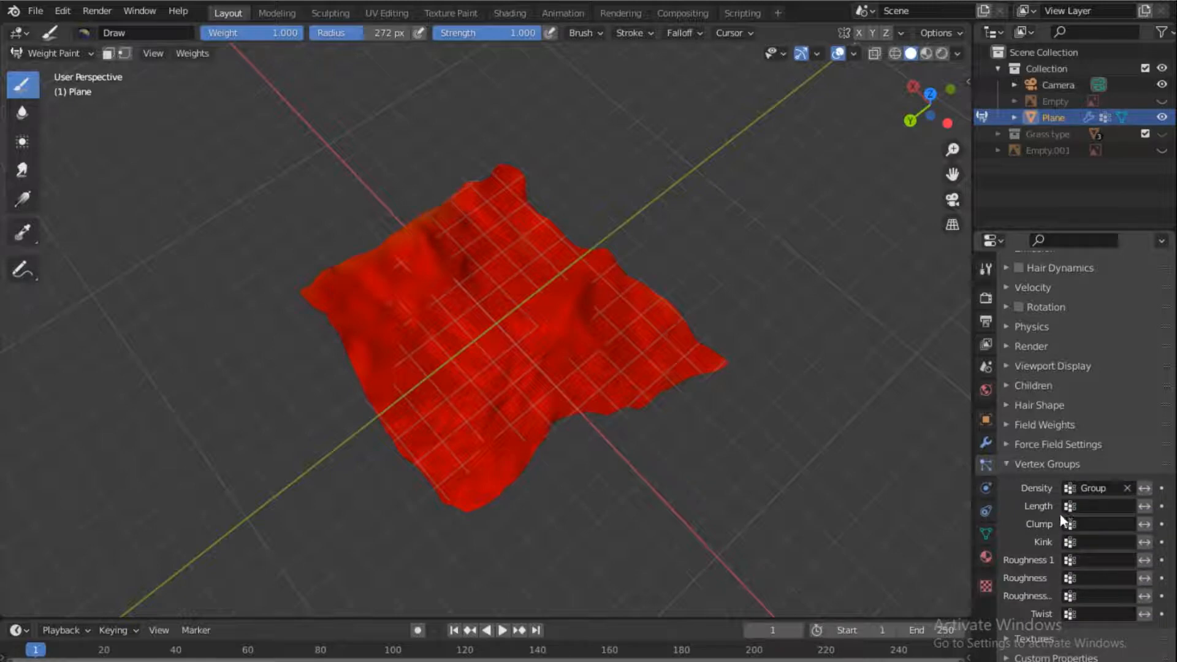
Check the plane in rendered shading, return to solid shading and show the grass particle system in the viewport.
{"action": "left_click", "coordinate": [939, 53]}
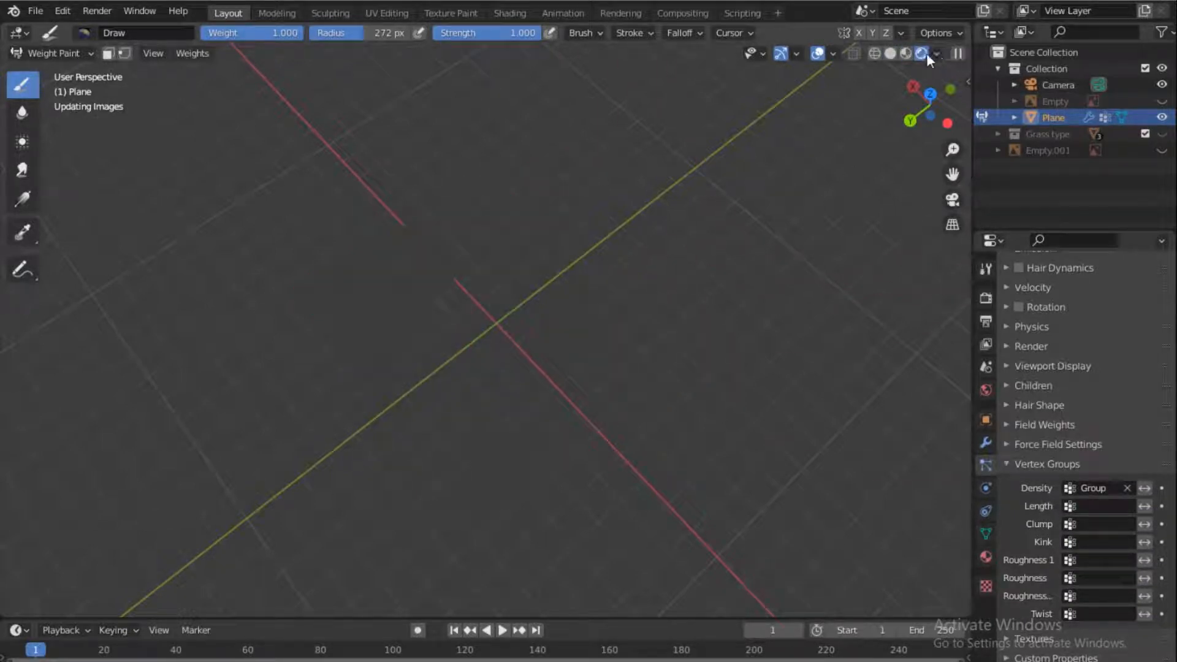
{"action": "left_click", "coordinate": [891, 53]}
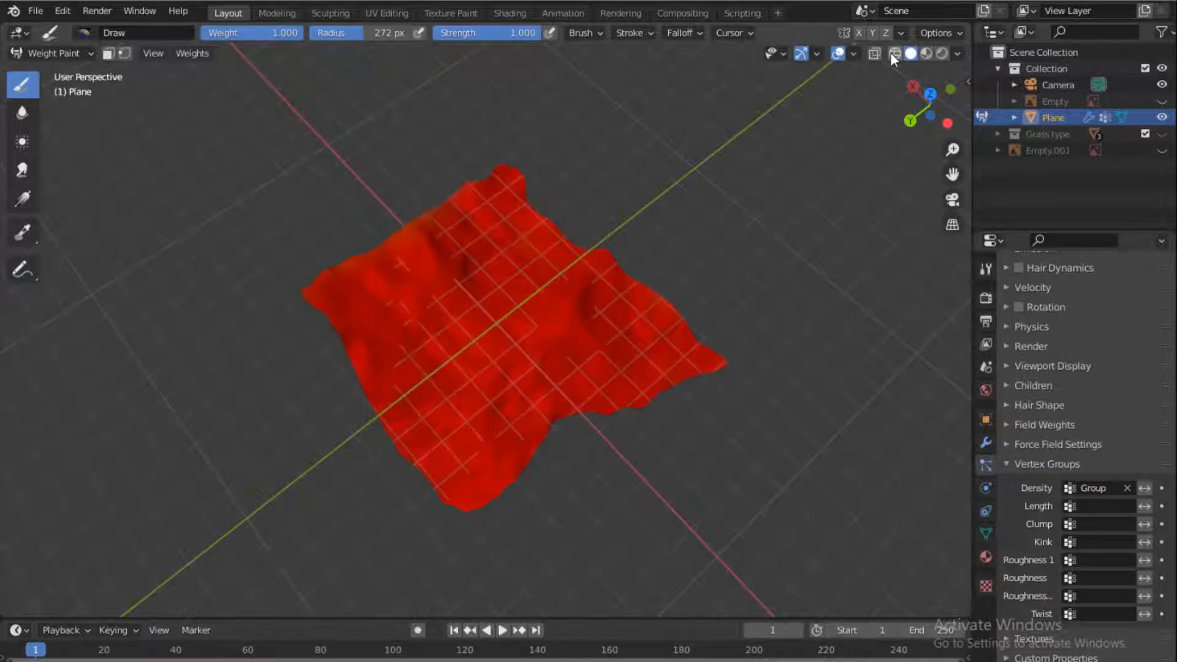
{"action": "scroll", "coordinate": [1060, 315], "scroll_direction": "up", "scroll_amount": 7}
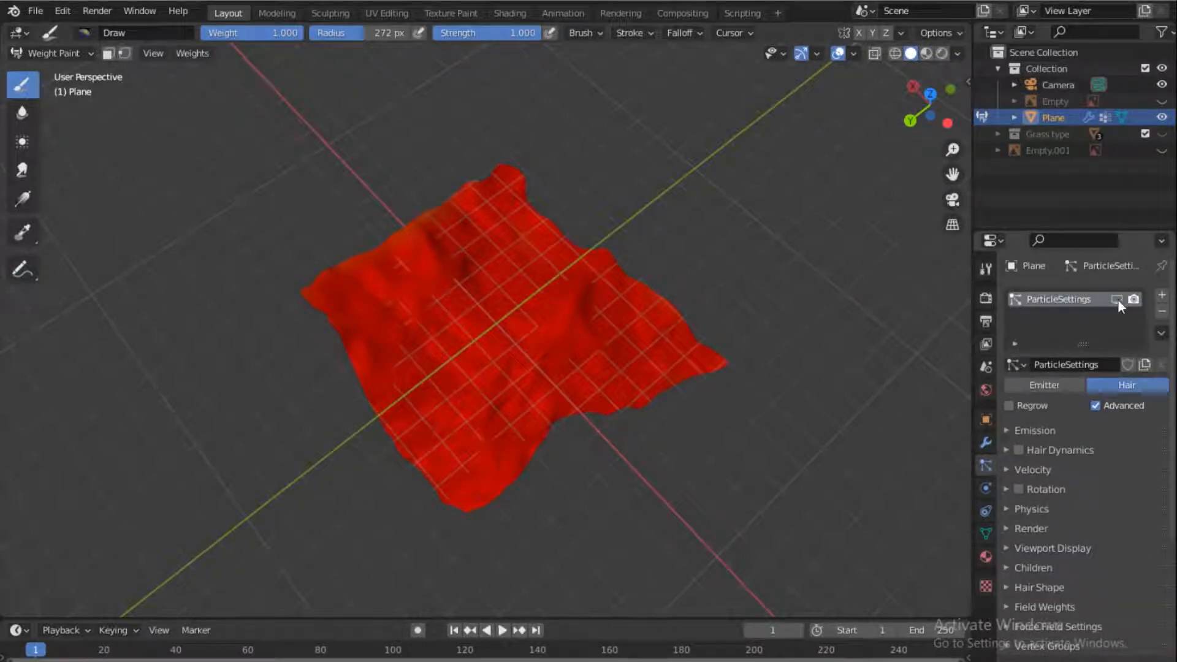
{"action": "left_click", "coordinate": [1117, 300]}
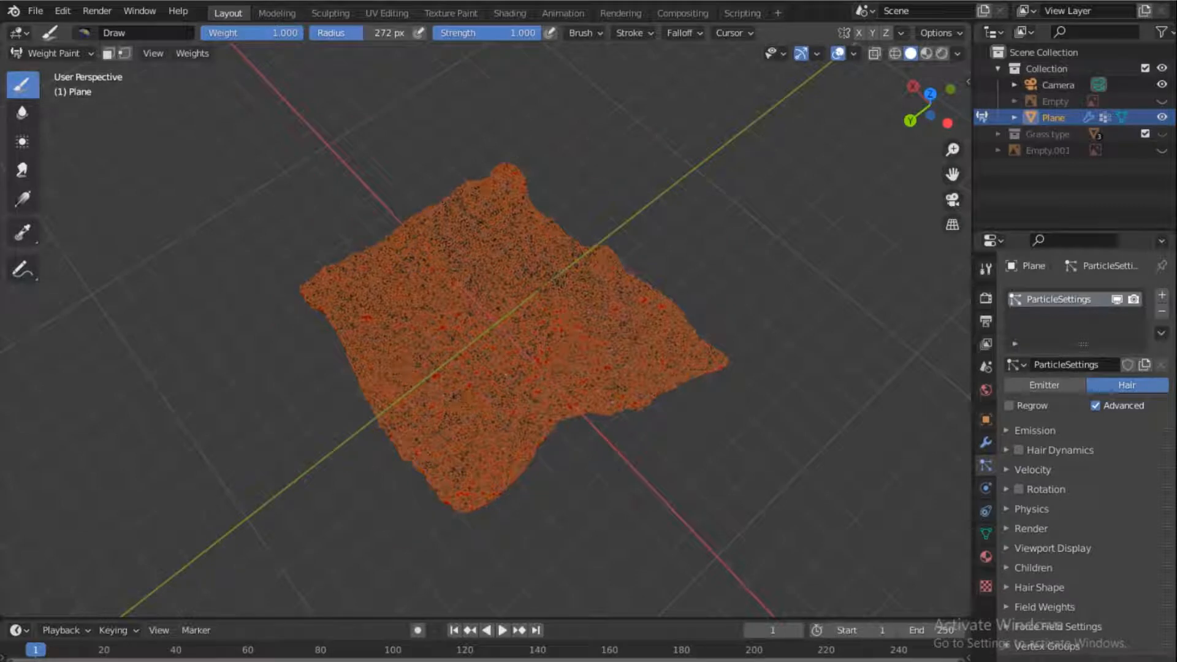
Set the Draw brush to radius 54 px and weight 0.000, and paint four bare patches into the plane's grass.
{"action": "left_click_drag", "start_coordinate": [362, 33], "coordinate": [317, 33]}
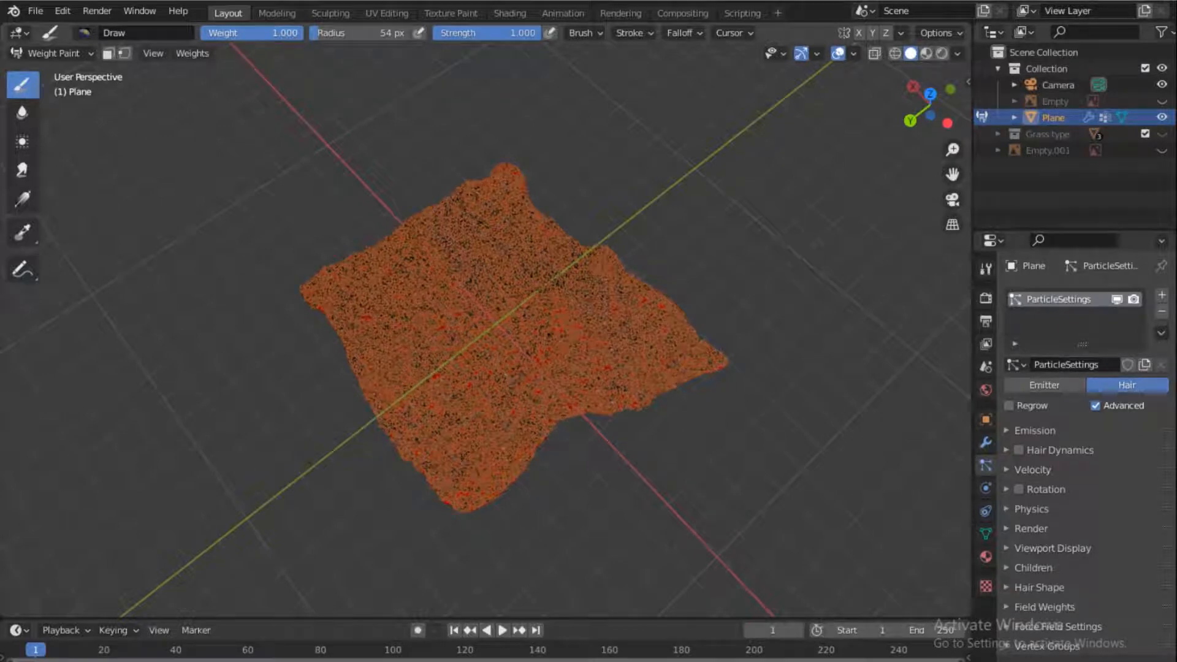
{"action": "left_click_drag", "start_coordinate": [275, 31], "coordinate": [211, 28]}
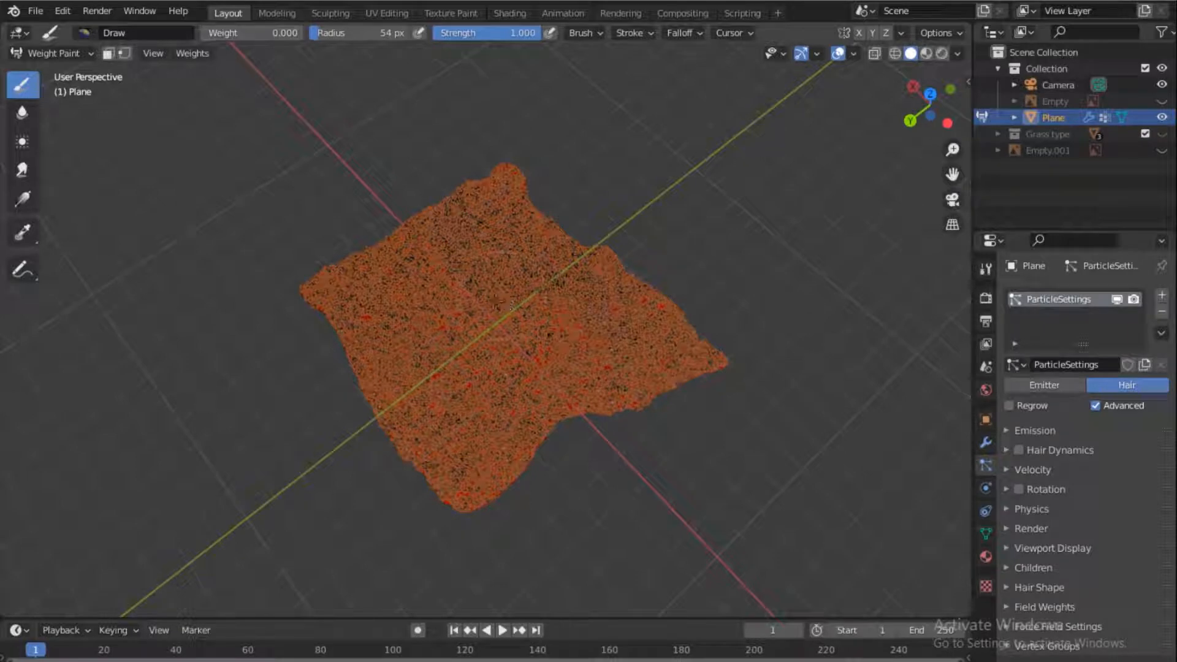
{"action": "left_click", "coordinate": [496, 297]}
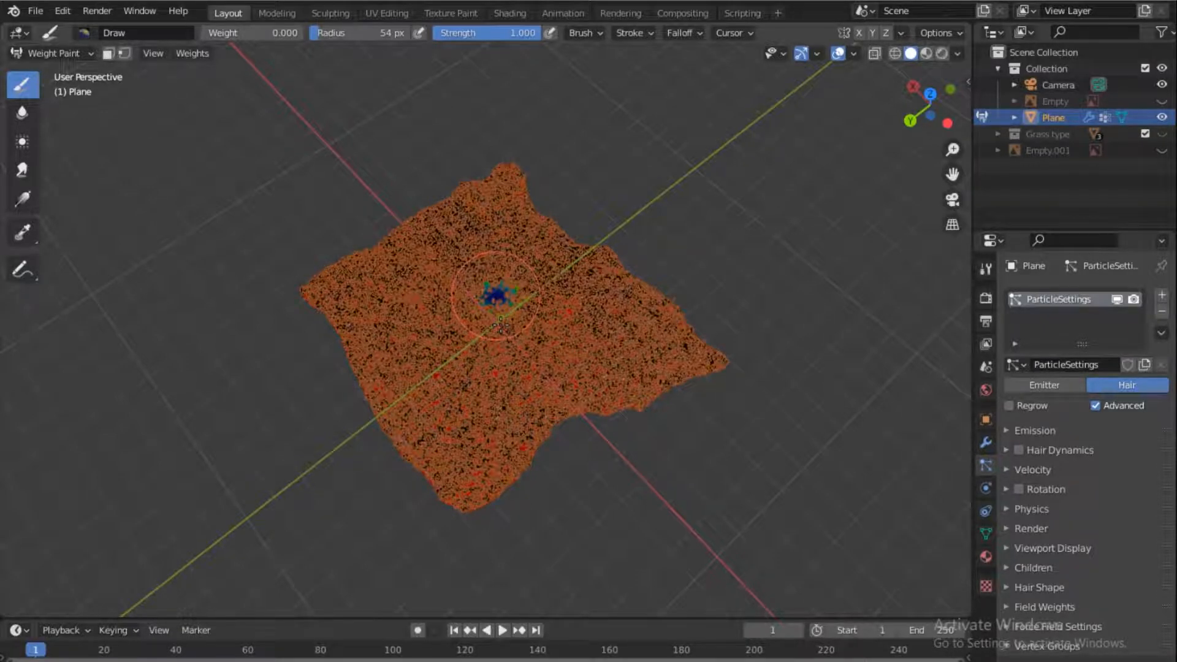
{"action": "left_click_drag", "start_coordinate": [501, 325], "coordinate": [501, 321]}
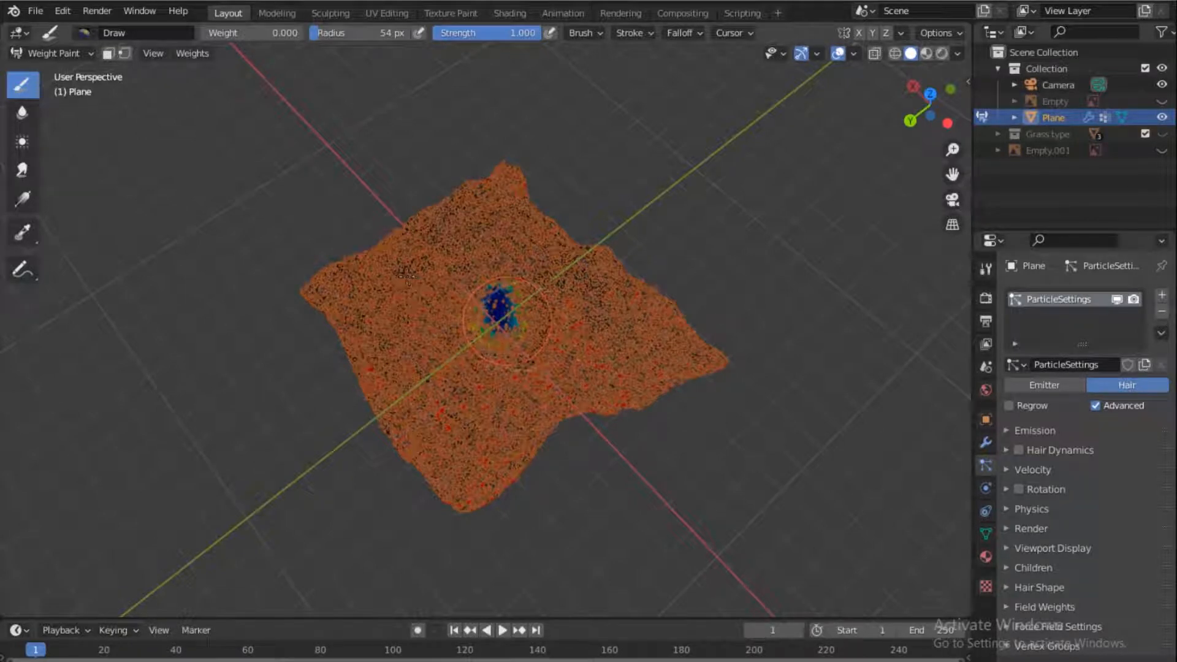
{"action": "left_click_drag", "start_coordinate": [395, 311], "coordinate": [394, 310]}
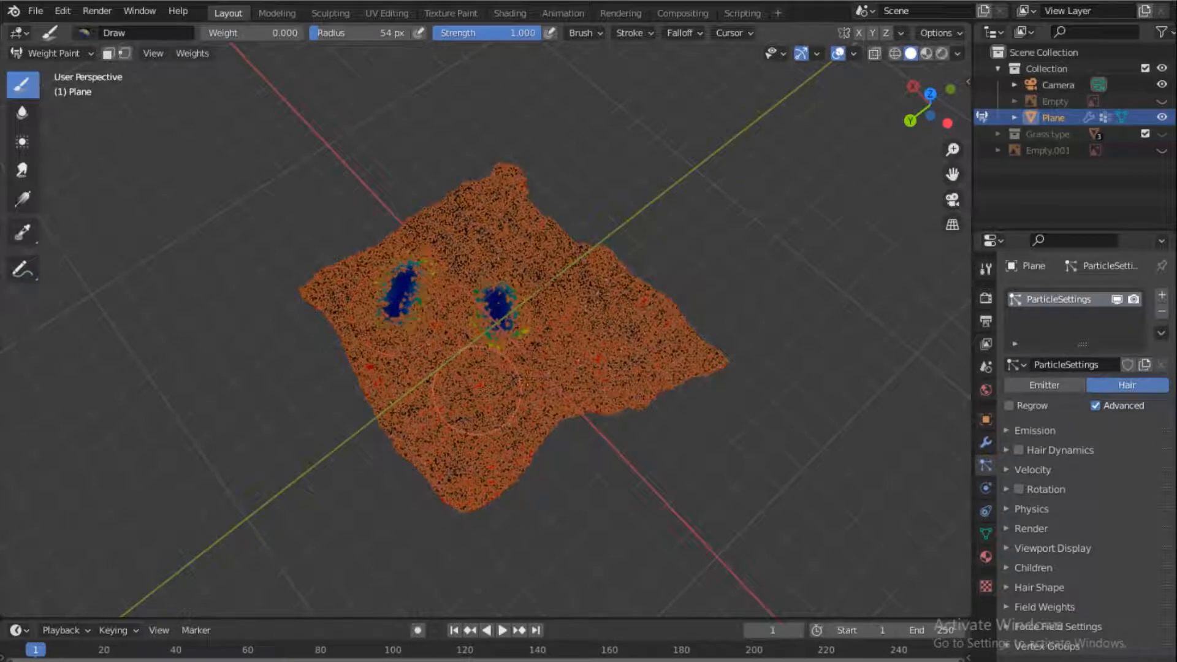
{"action": "left_click", "coordinate": [516, 379]}
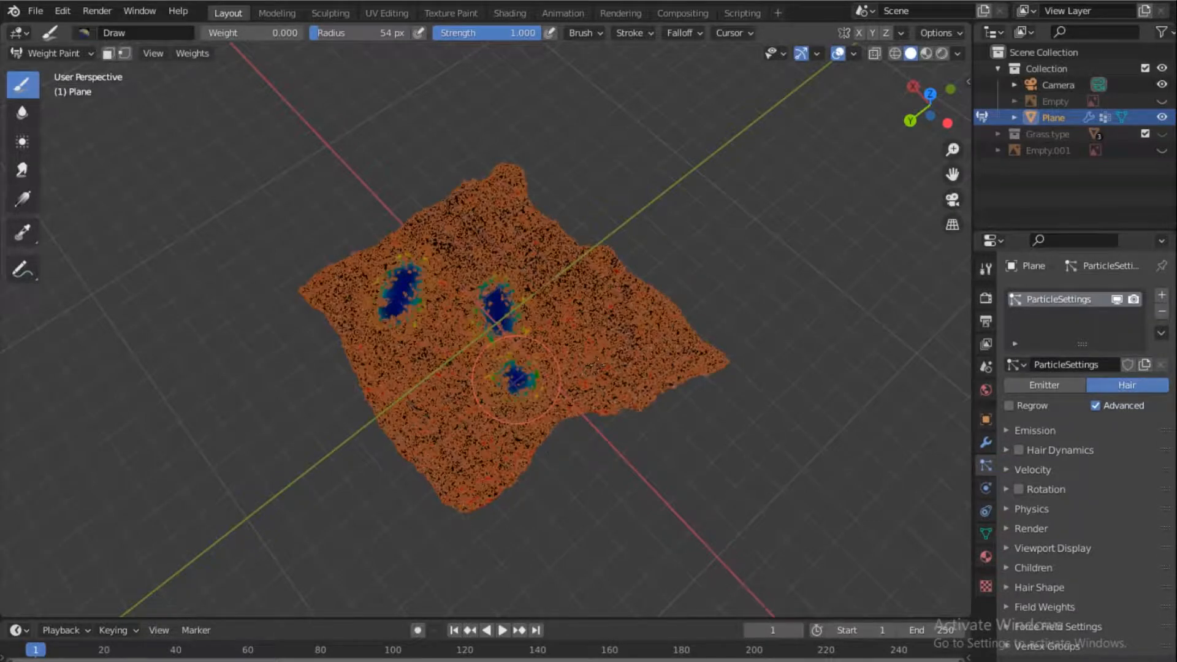
{"action": "left_click_drag", "start_coordinate": [517, 379], "coordinate": [599, 365]}
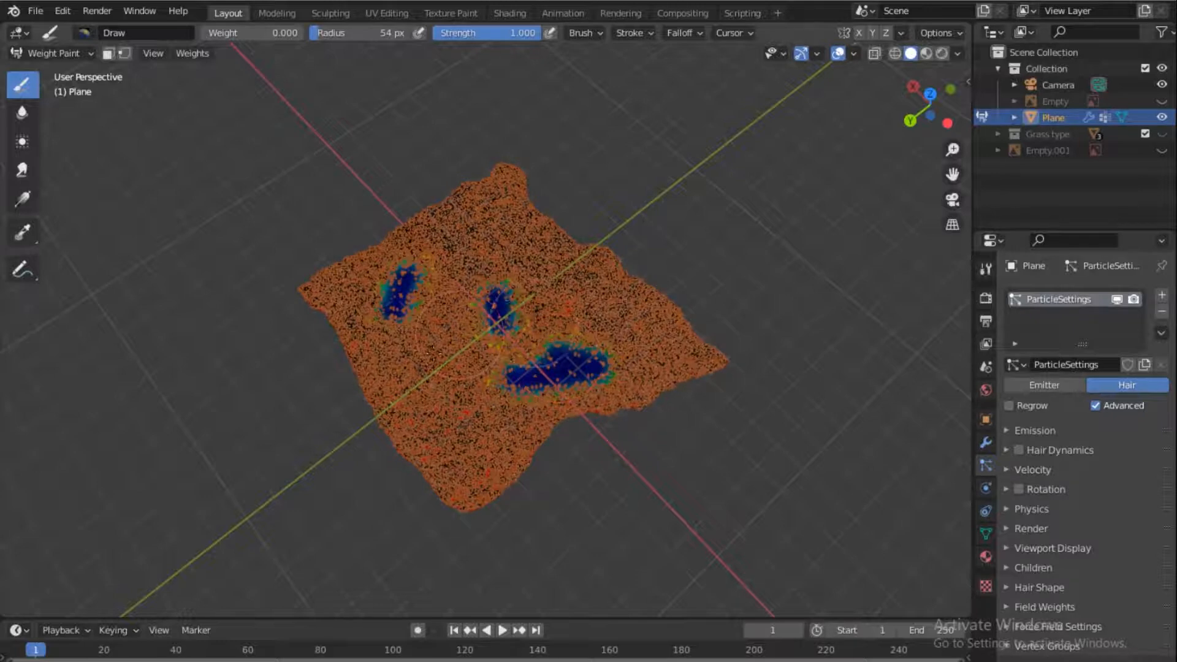
{"action": "left_click_drag", "start_coordinate": [436, 362], "coordinate": [442, 367]}
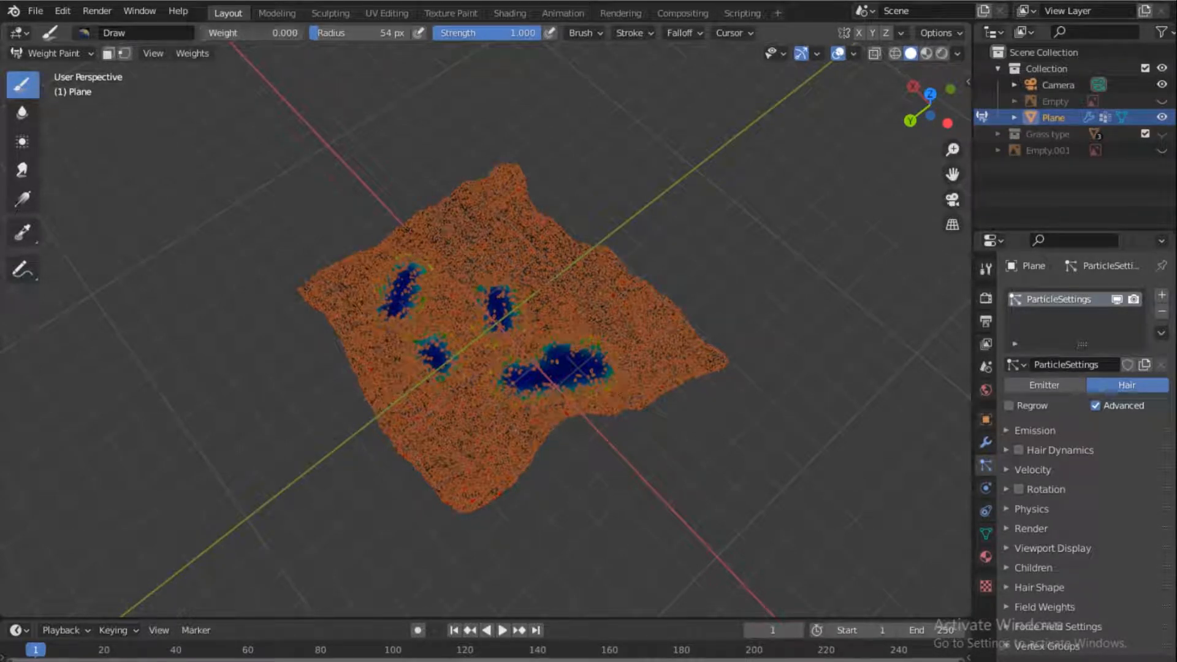
Set the brush weight to 1.000, paint grass back over the most recently made small patch and return to Object Mode.
{"action": "left_click_drag", "start_coordinate": [245, 34], "coordinate": [305, 35]}
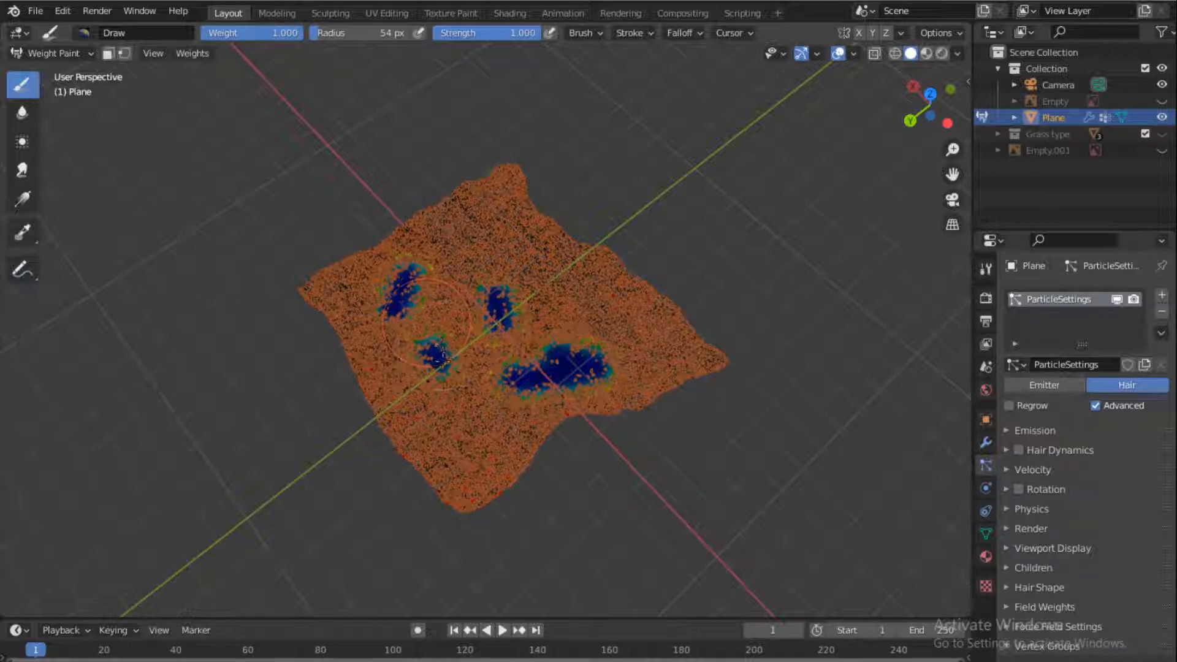
{"action": "left_click_drag", "start_coordinate": [440, 360], "coordinate": [437, 366]}
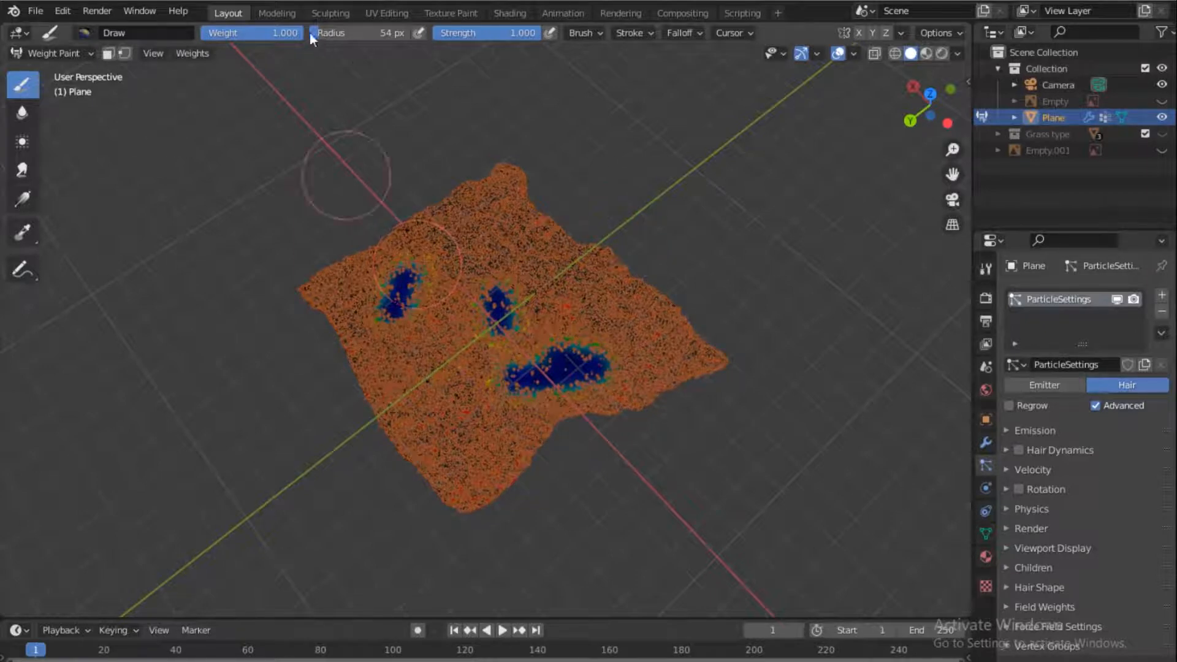
{"action": "left_click", "coordinate": [86, 54]}
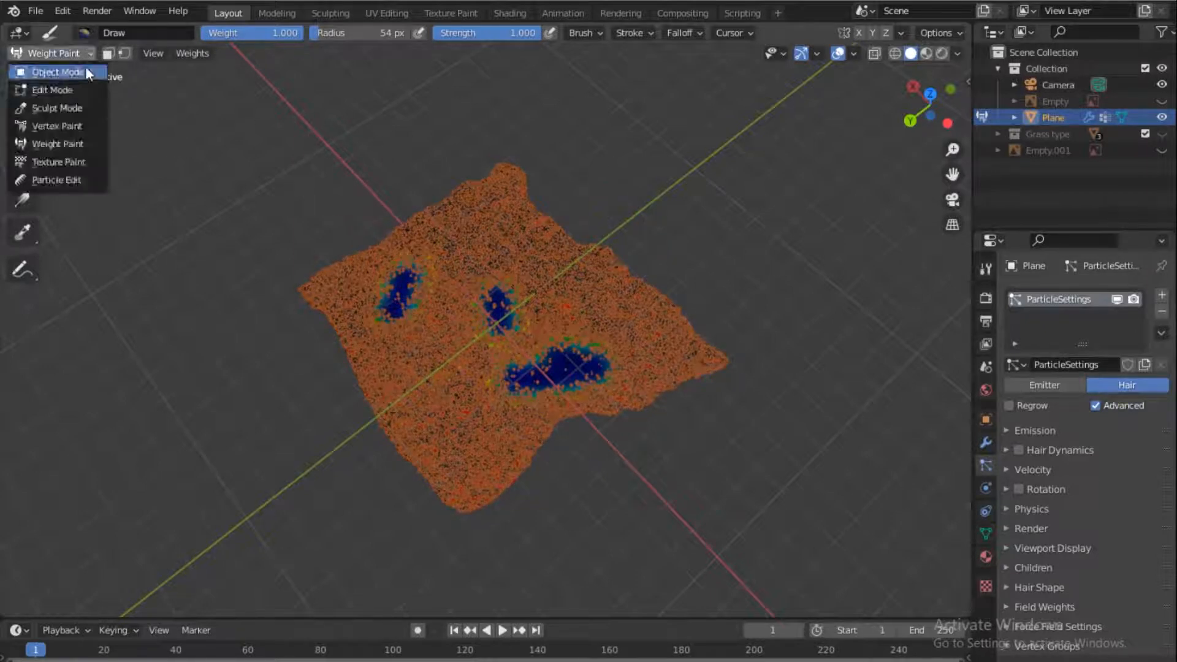
{"action": "key", "text": "Return"}
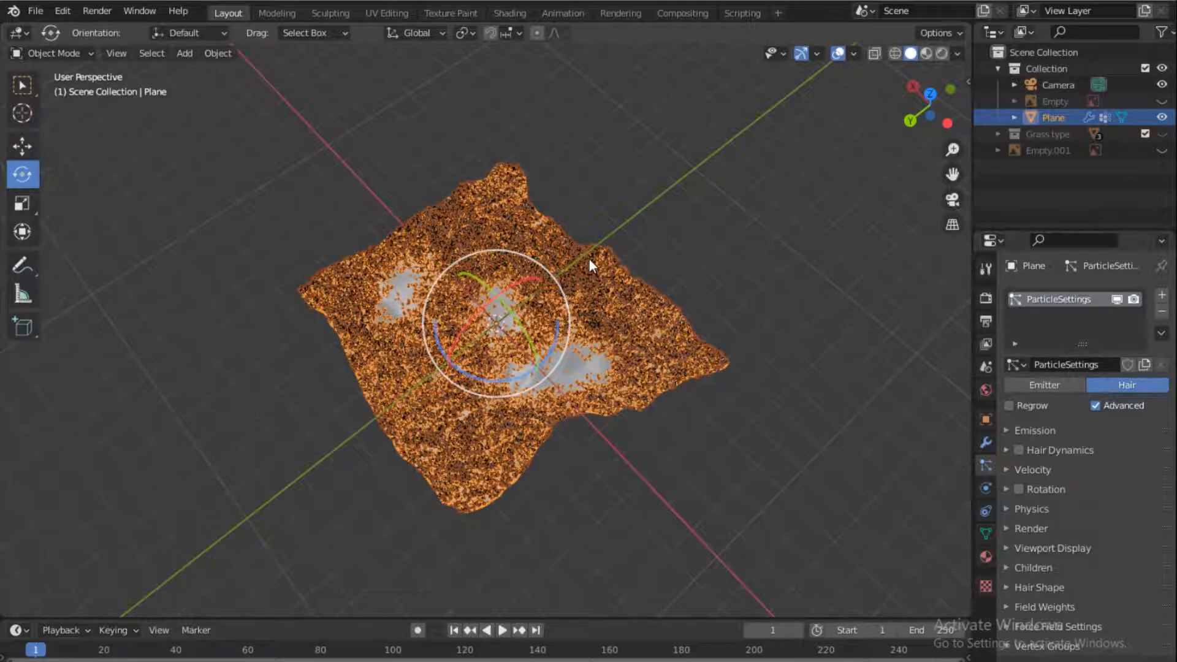
Preview the deselected terrain through the camera in rendered shading and open the view layer settings.
{"action": "scroll", "coordinate": [591, 274], "scroll_direction": "up", "scroll_amount": 2}
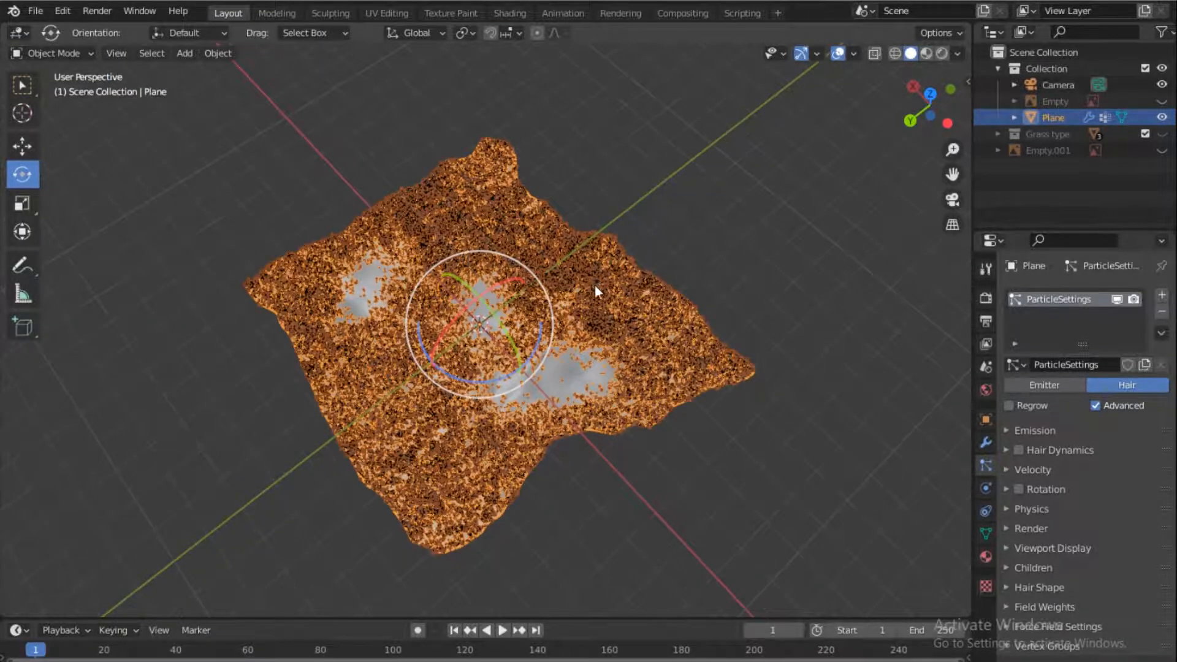
{"action": "key", "text": "KP_0"}
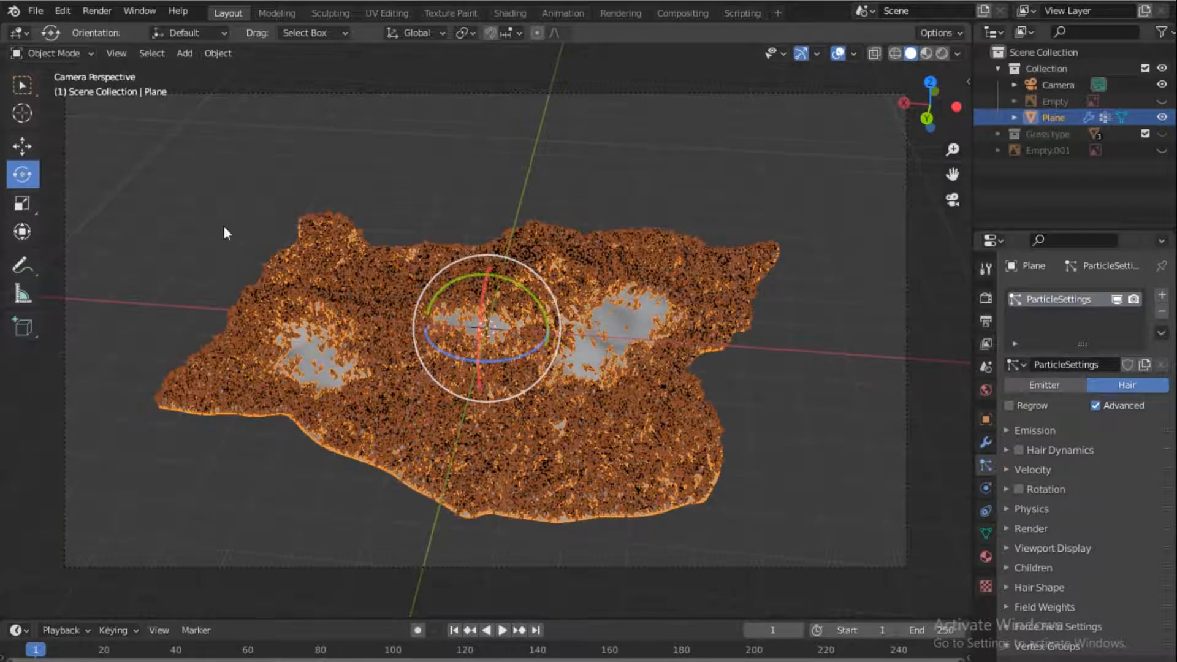
{"action": "key", "text": "alt+a"}
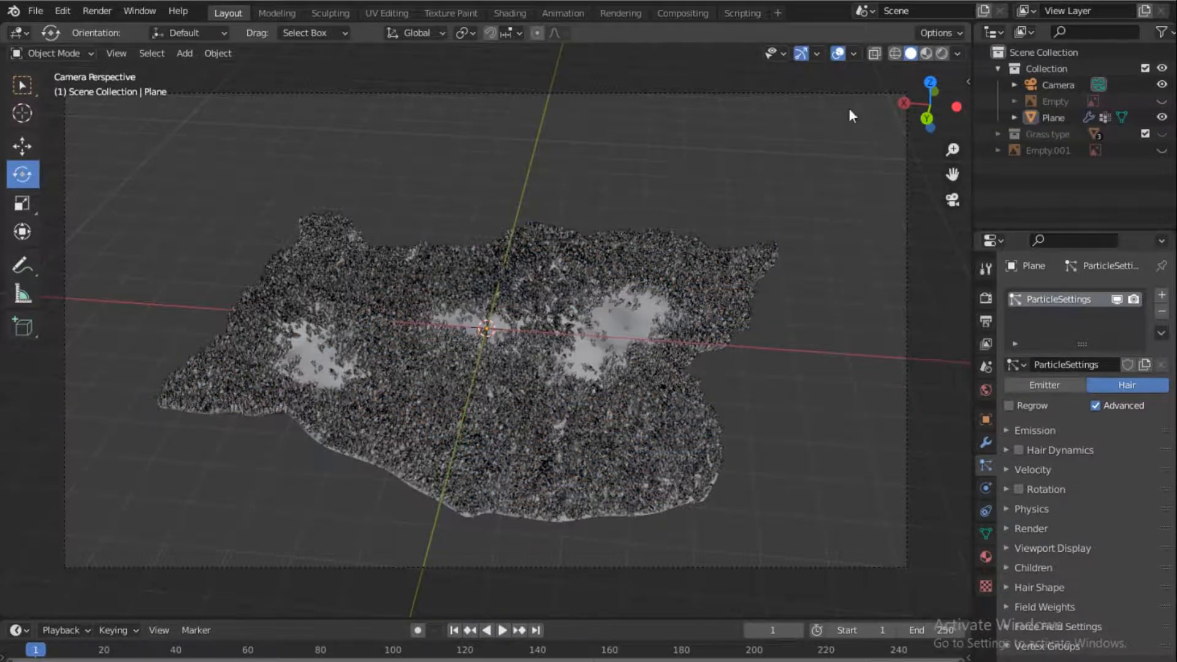
{"action": "left_click", "coordinate": [944, 56]}
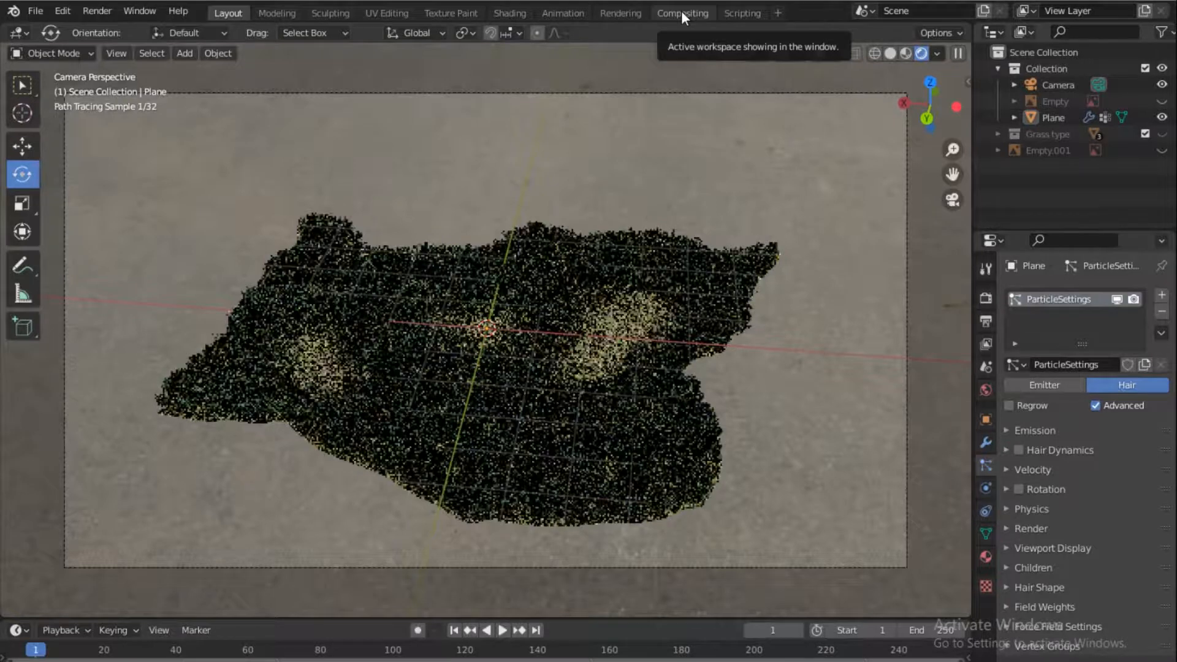
{"action": "left_click", "coordinate": [986, 345]}
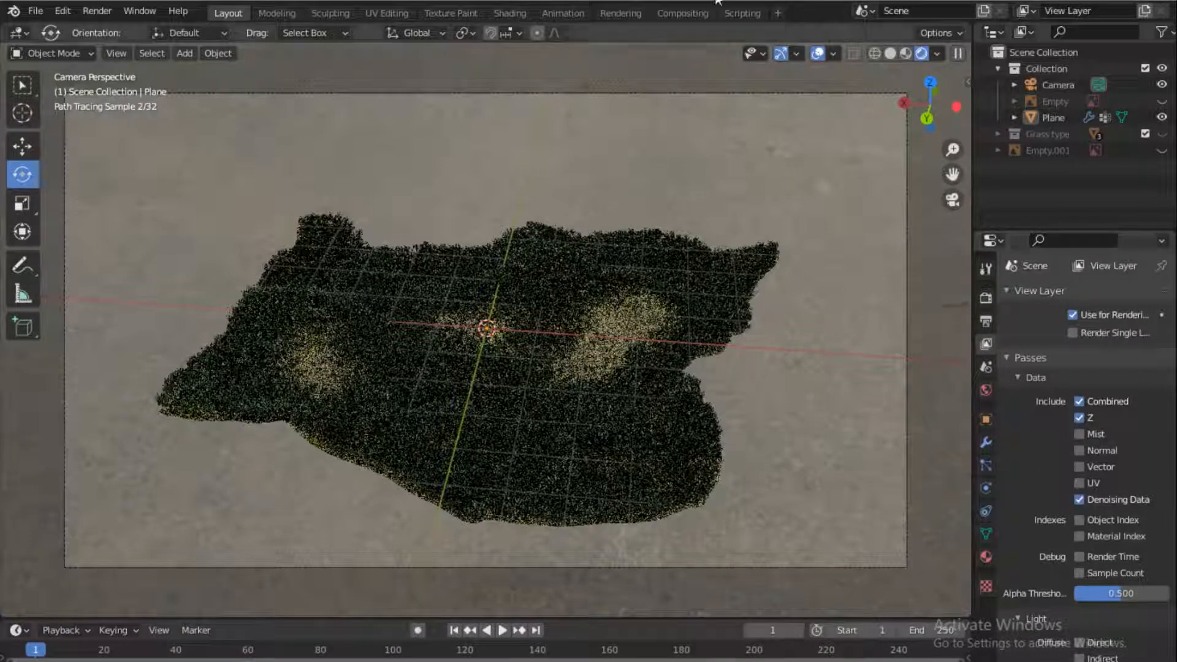
Enable nodes in the Compositing workspace and move the Render Layers node away from the Composite node.
{"action": "left_click", "coordinate": [686, 11]}
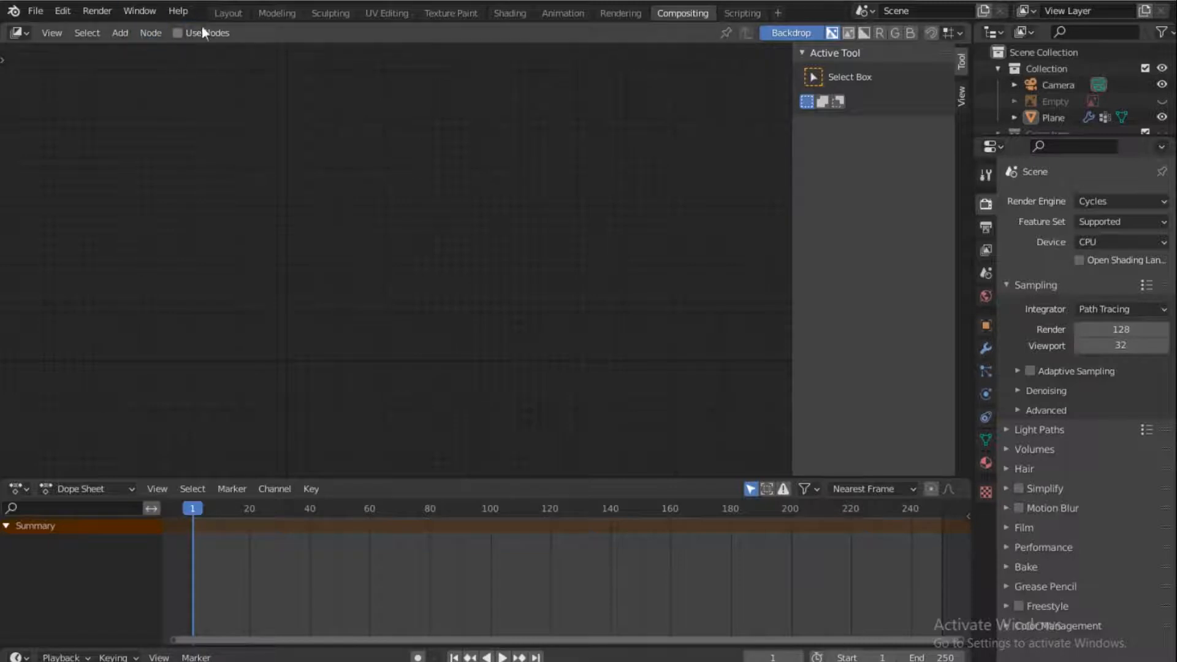
{"action": "left_click", "coordinate": [178, 33]}
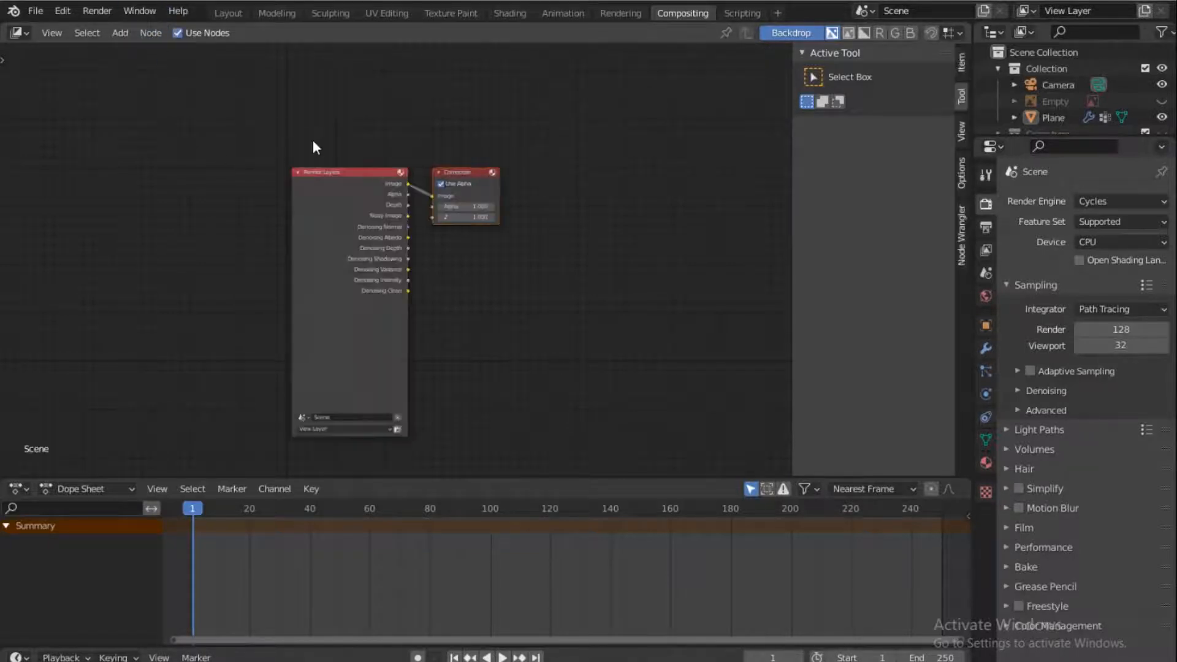
{"action": "left_click_drag", "start_coordinate": [370, 175], "coordinate": [199, 128]}
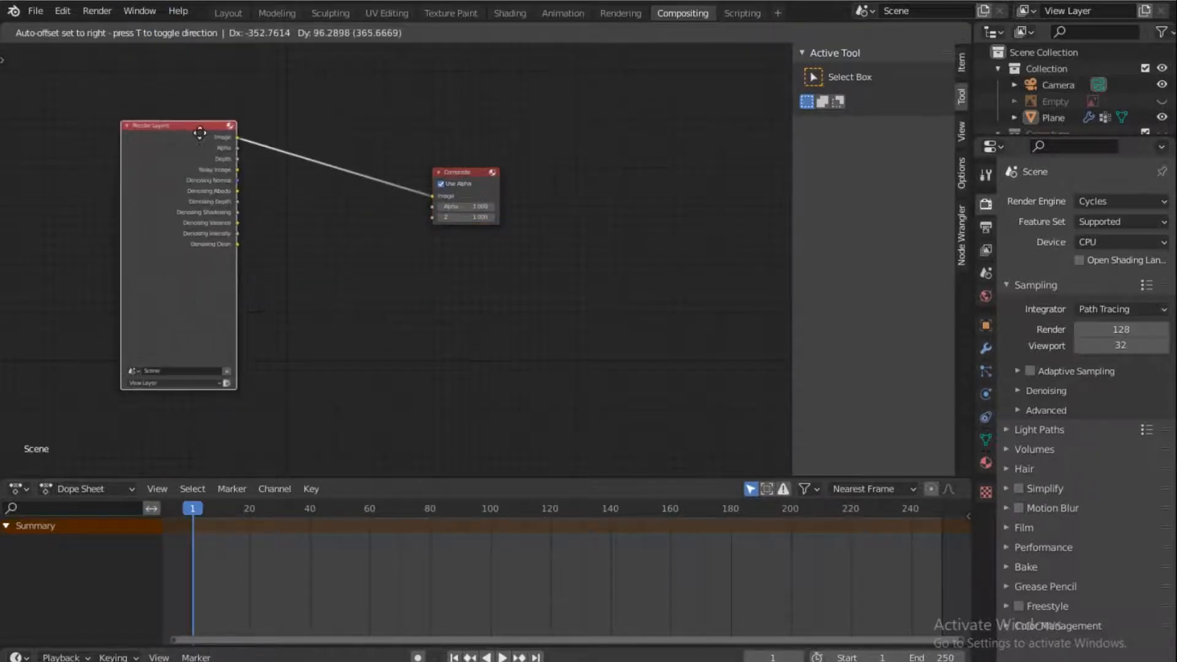
Turn the view layer's Denoising Data pass off and back on to compare the Render Layers outputs.
{"action": "left_click", "coordinate": [983, 251]}
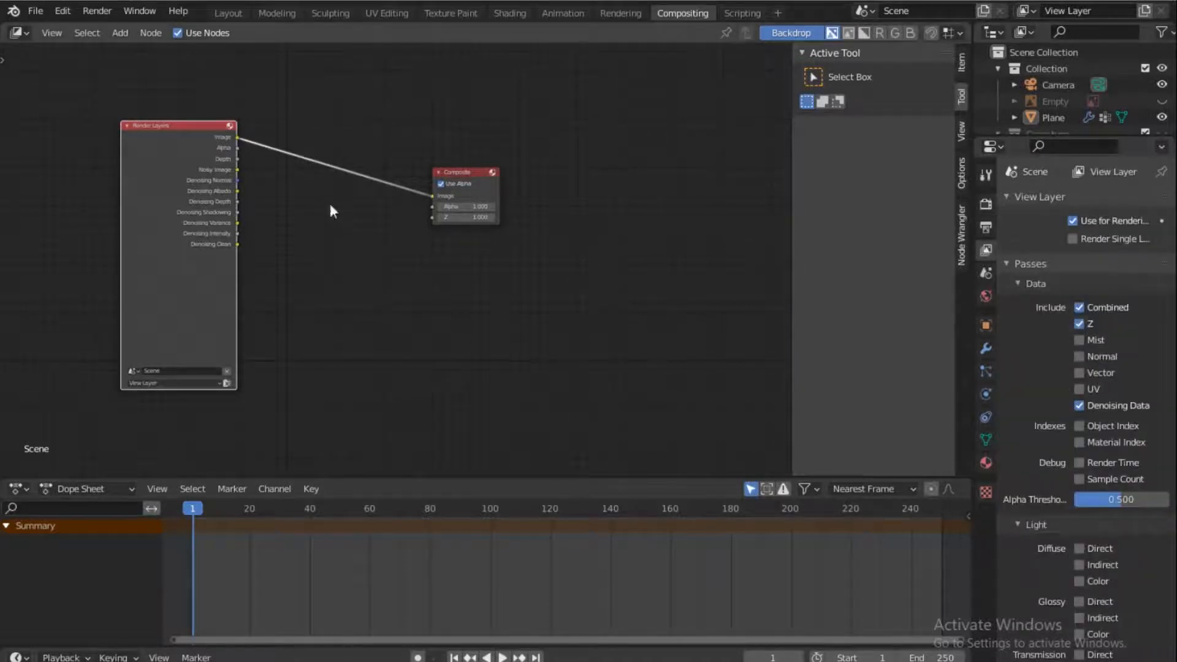
{"action": "left_click", "coordinate": [1080, 406]}
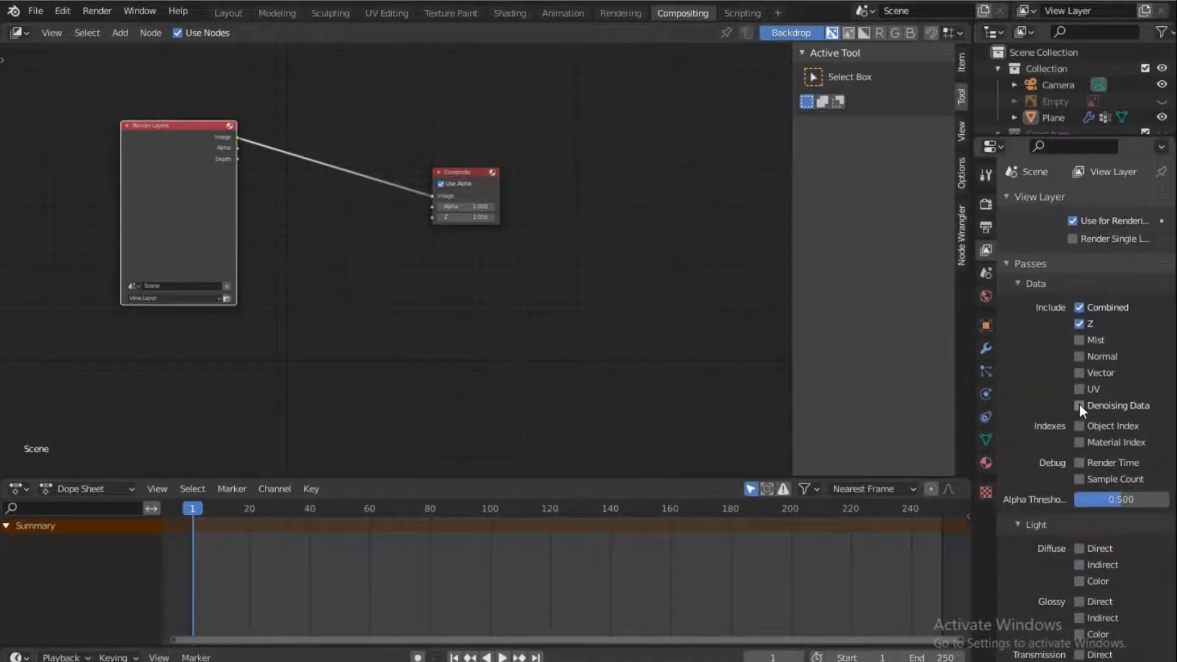
{"action": "left_click", "coordinate": [1079, 404]}
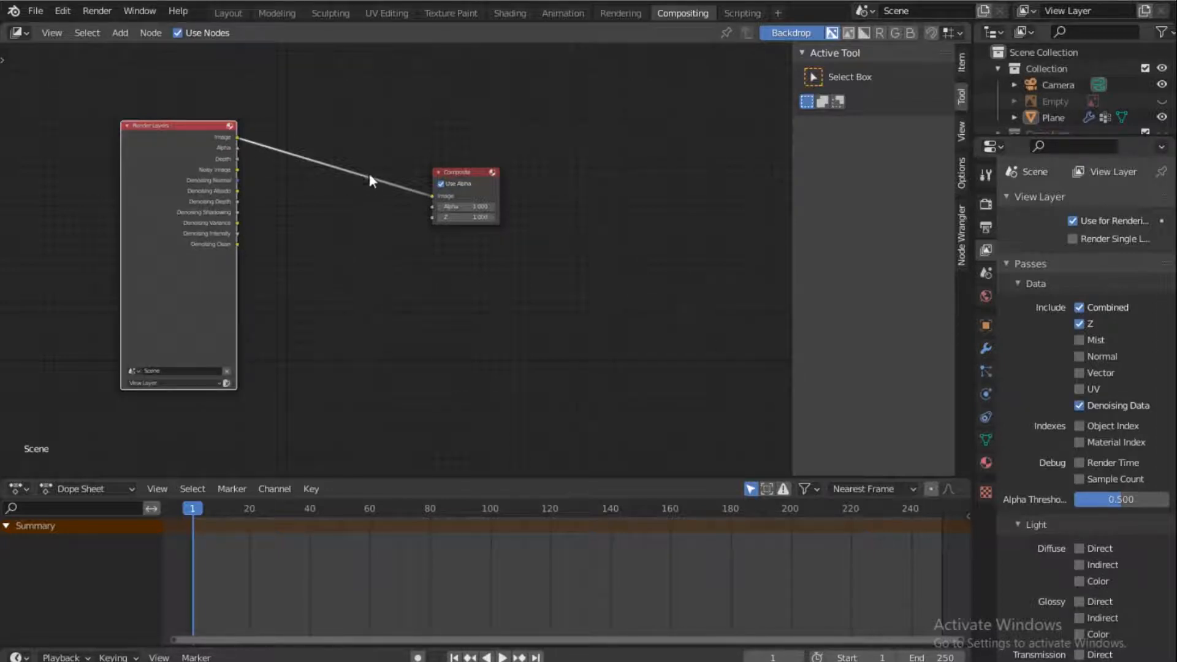
Insert a Denoise node before Composite and connect Noisy Image, Denoising Normal and Denoising Albedo to its Image, Normal and Albedo inputs.
{"action": "key", "text": "shift+a"}
{"action": "left_click", "coordinate": [329, 162]}
{"action": "type", "text": "den"}
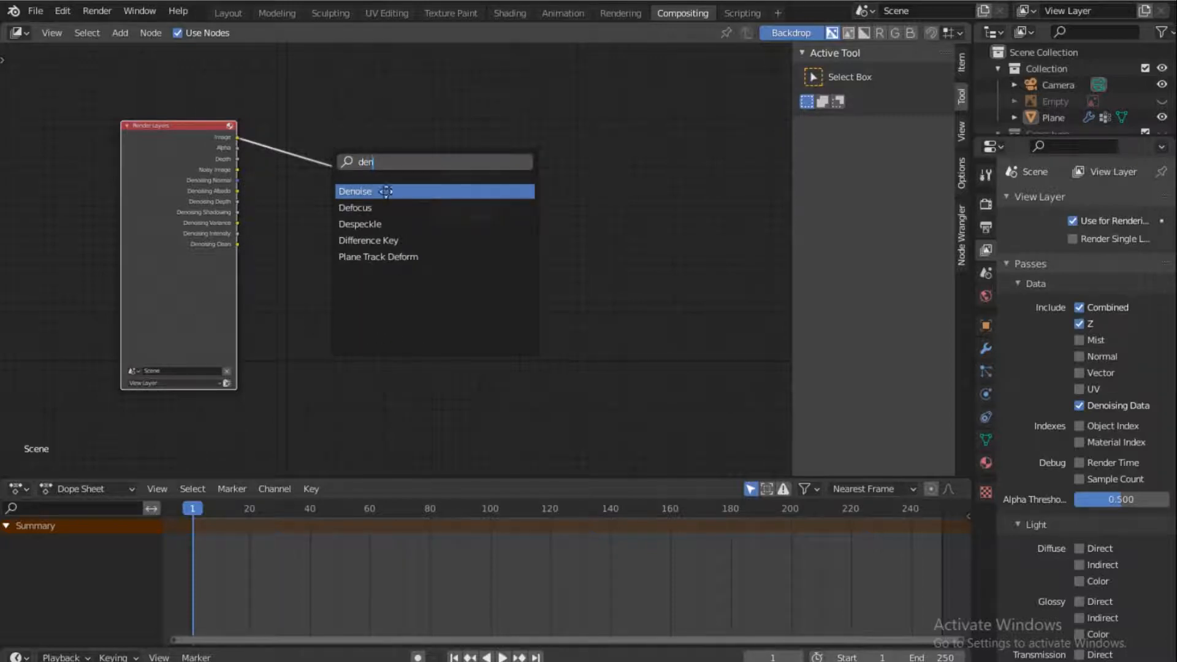
{"action": "key", "text": "Return"}
{"action": "left_click", "coordinate": [350, 163]}
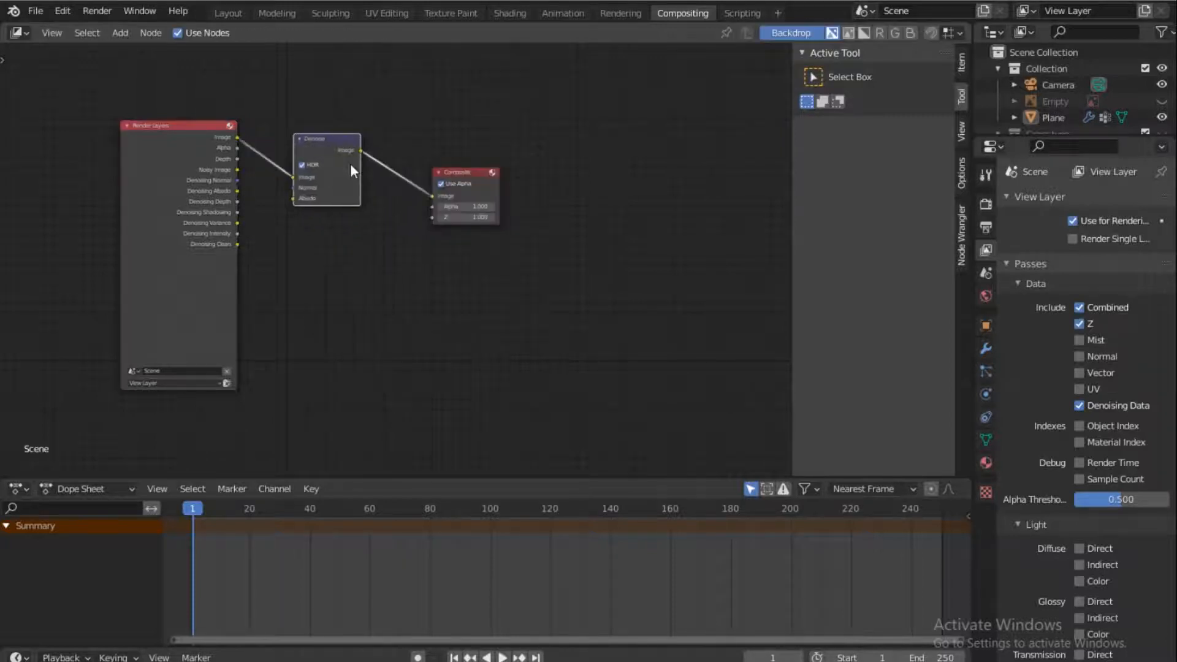
{"action": "left_click_drag", "start_coordinate": [237, 170], "coordinate": [296, 200]}
{"action": "left_click_drag", "start_coordinate": [323, 137], "coordinate": [313, 150]}
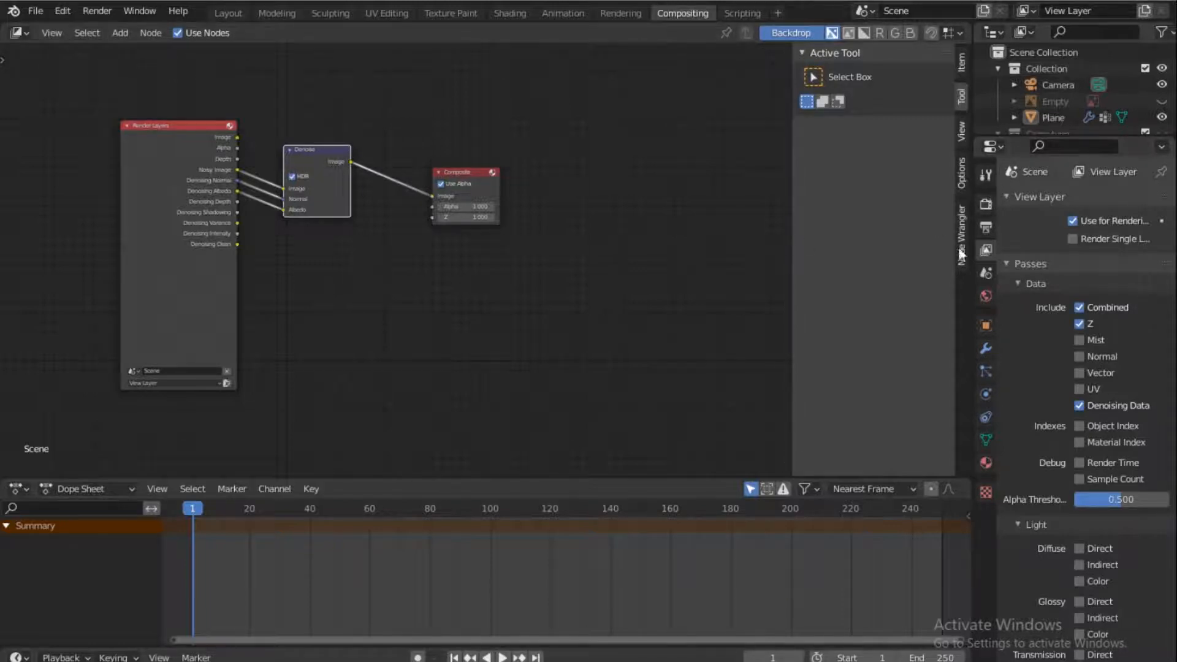
Check the terrain in the Layout workspace, and select the plane in the Shading workspace to show its material nodes.
{"action": "left_click", "coordinate": [228, 13]}
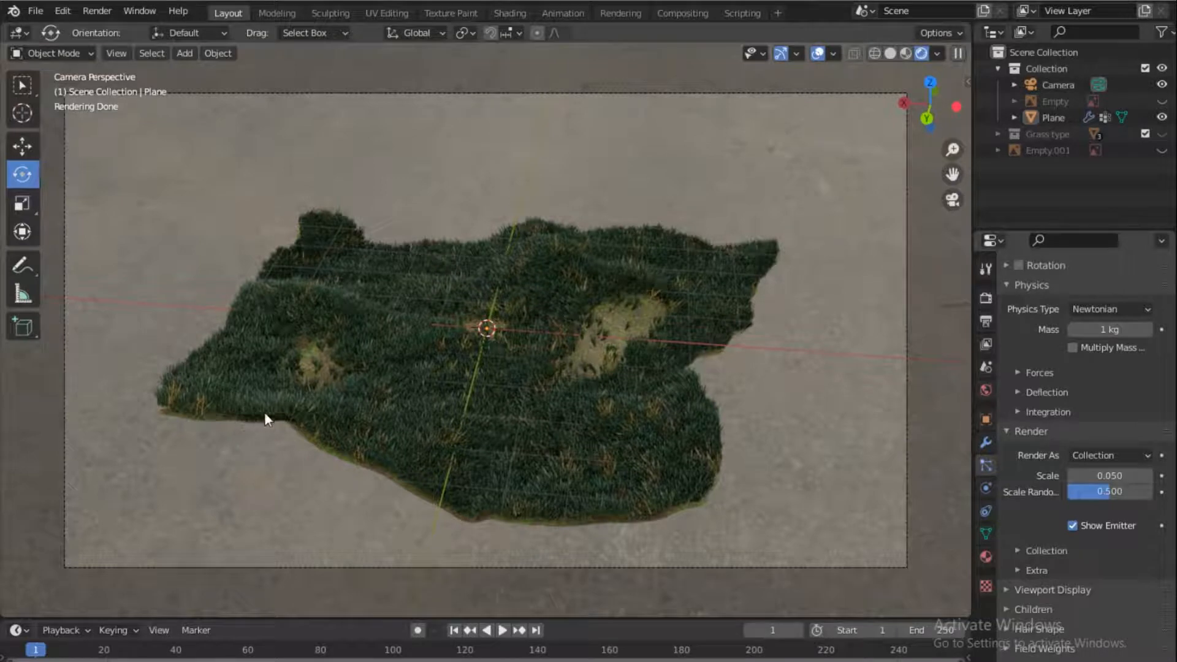
{"action": "left_click", "coordinate": [490, 14]}
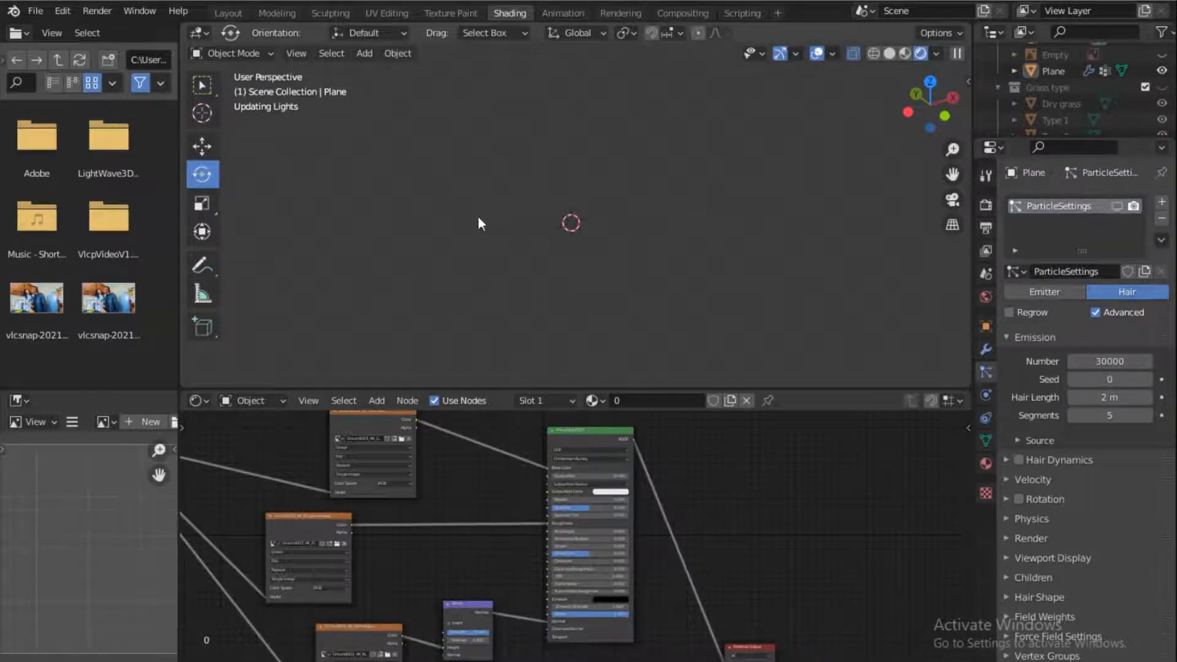
{"action": "left_click", "coordinate": [523, 260]}
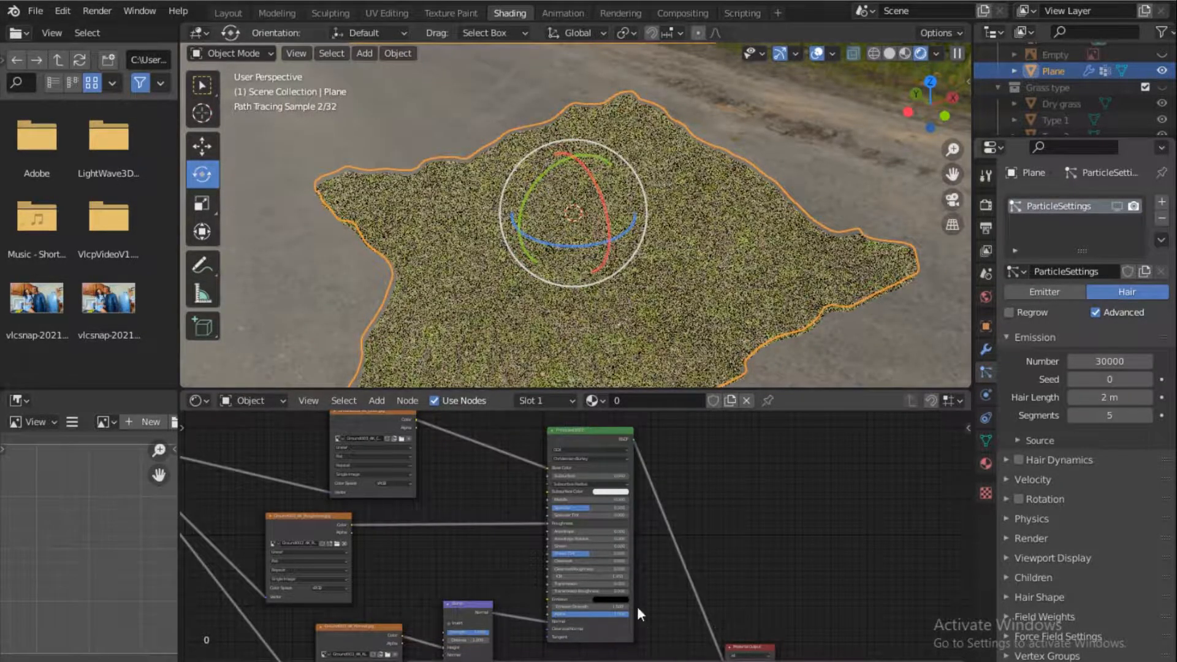
Set the Scale of the Displacement node in the plane's material to 0.010.
{"action": "middle_click_drag", "start_coordinate": [637, 579], "coordinate": [681, 448]}
{"action": "middle_click_drag", "start_coordinate": [623, 558], "coordinate": [612, 503]}
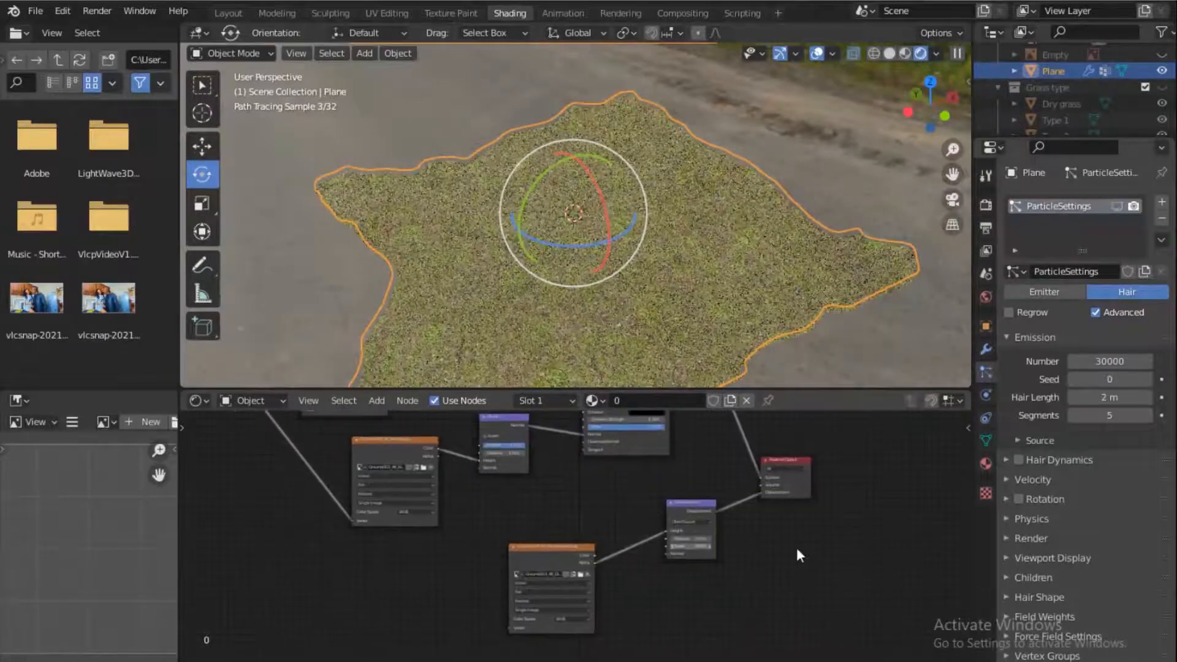
{"action": "scroll", "coordinate": [759, 563], "scroll_direction": "up", "scroll_amount": 3}
{"action": "middle_click_drag", "start_coordinate": [759, 563], "coordinate": [674, 547]}
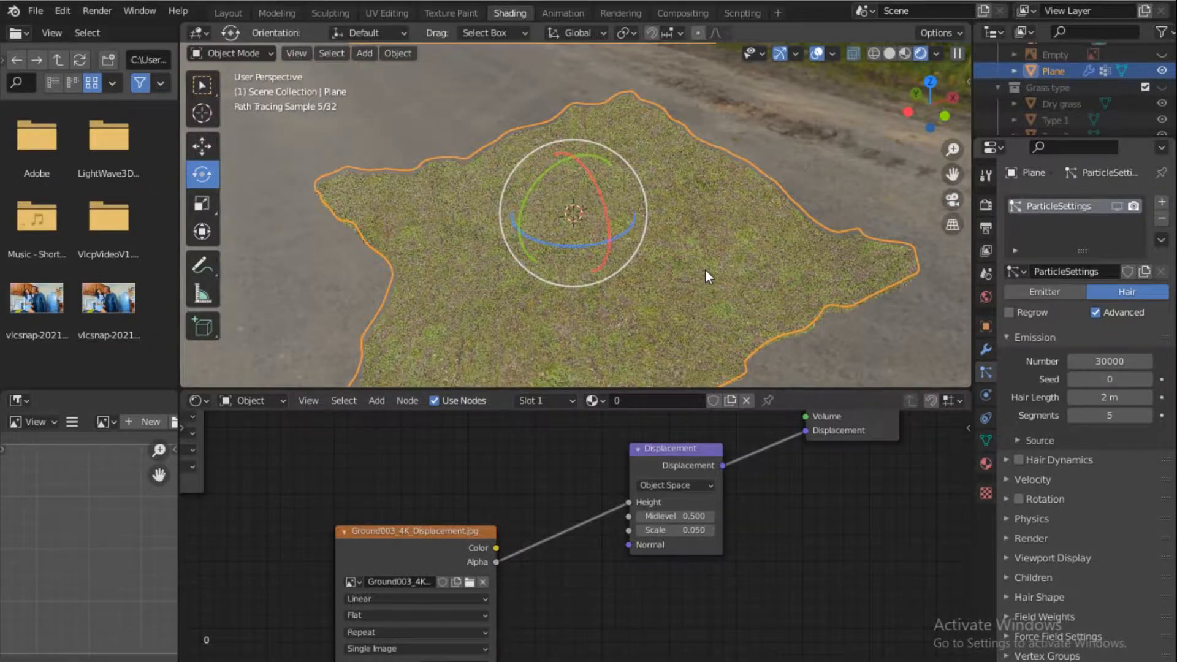
{"action": "scroll", "coordinate": [706, 271], "scroll_direction": "up", "scroll_amount": 2}
{"action": "left_click", "coordinate": [693, 531]}
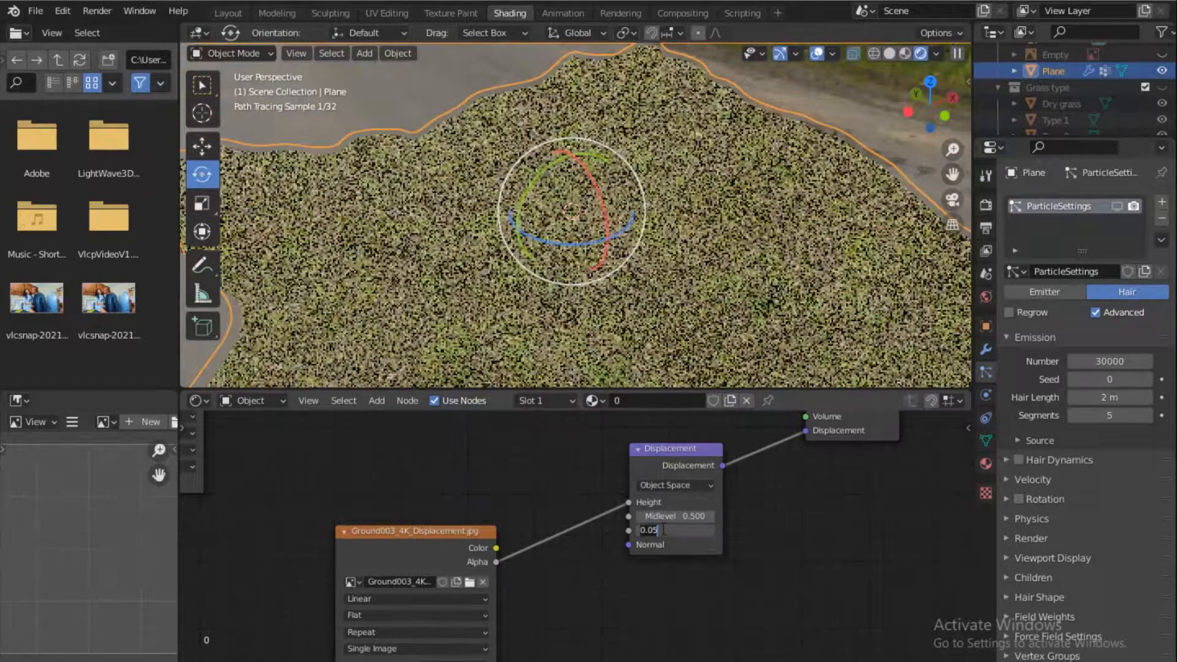
{"action": "type", "text": "0.05"}
{"action": "key", "text": "BackSpace"}
{"action": "type", "text": "10"}
{"action": "key", "text": "Return"}
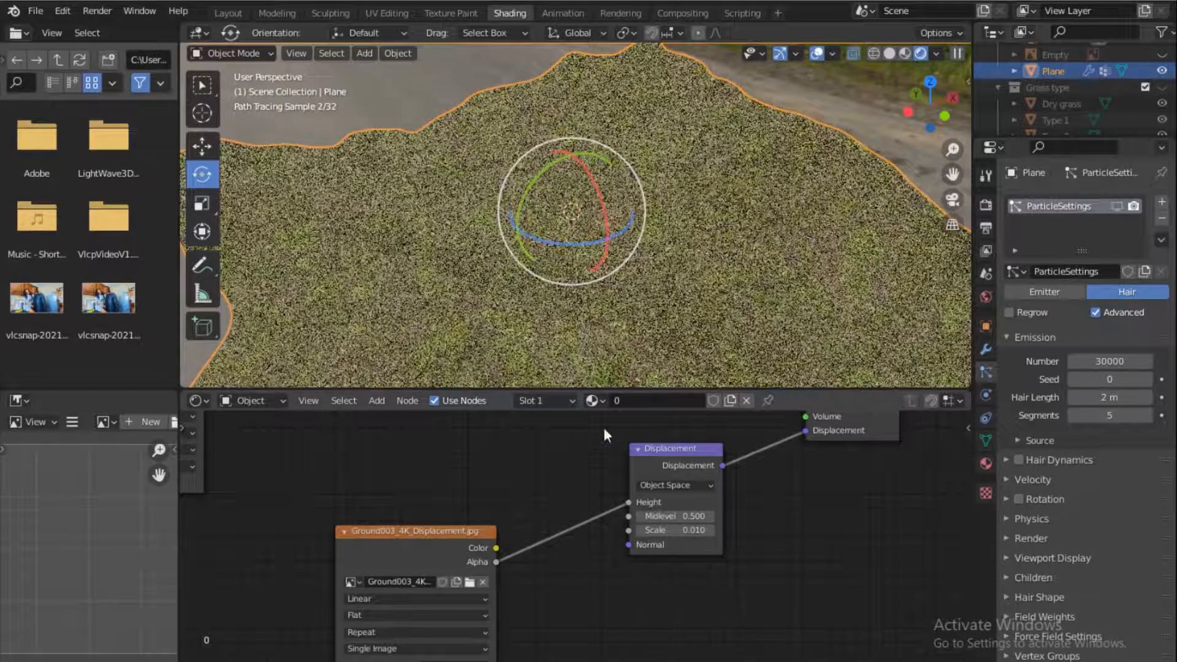
Deselect the terrain, switch the preview to the camera view and set the Displacement node's Scale to 0.0025.
{"action": "left_click", "coordinate": [422, 104]}
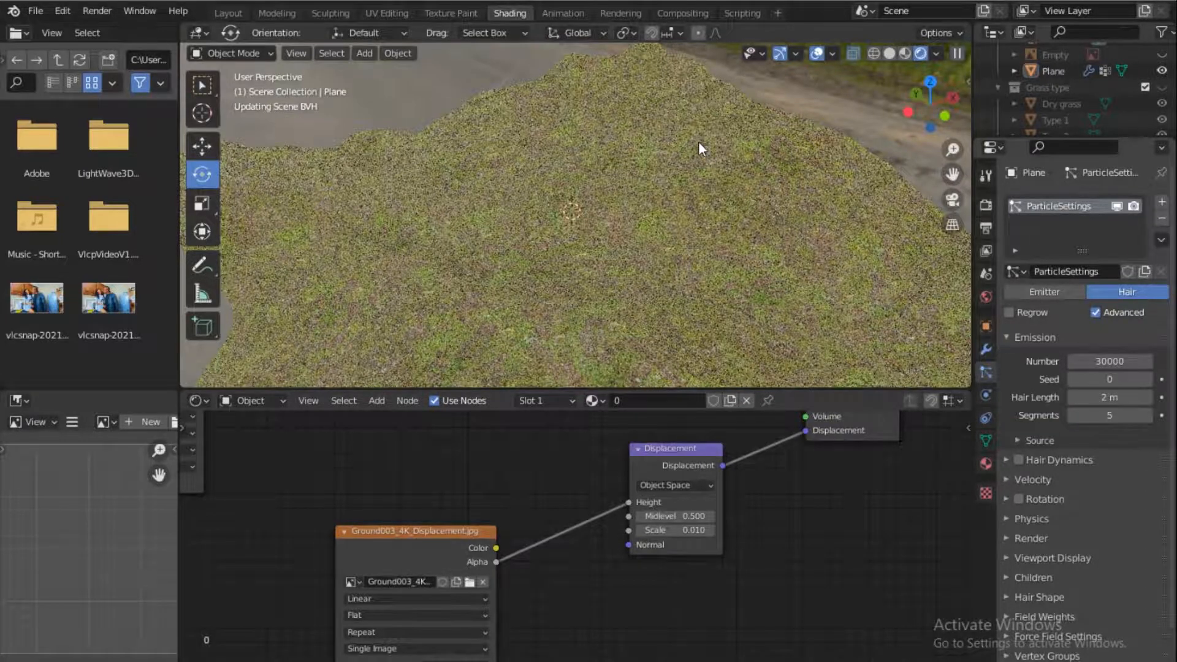
{"action": "key", "text": "KP_0"}
{"action": "left_click", "coordinate": [652, 530]}
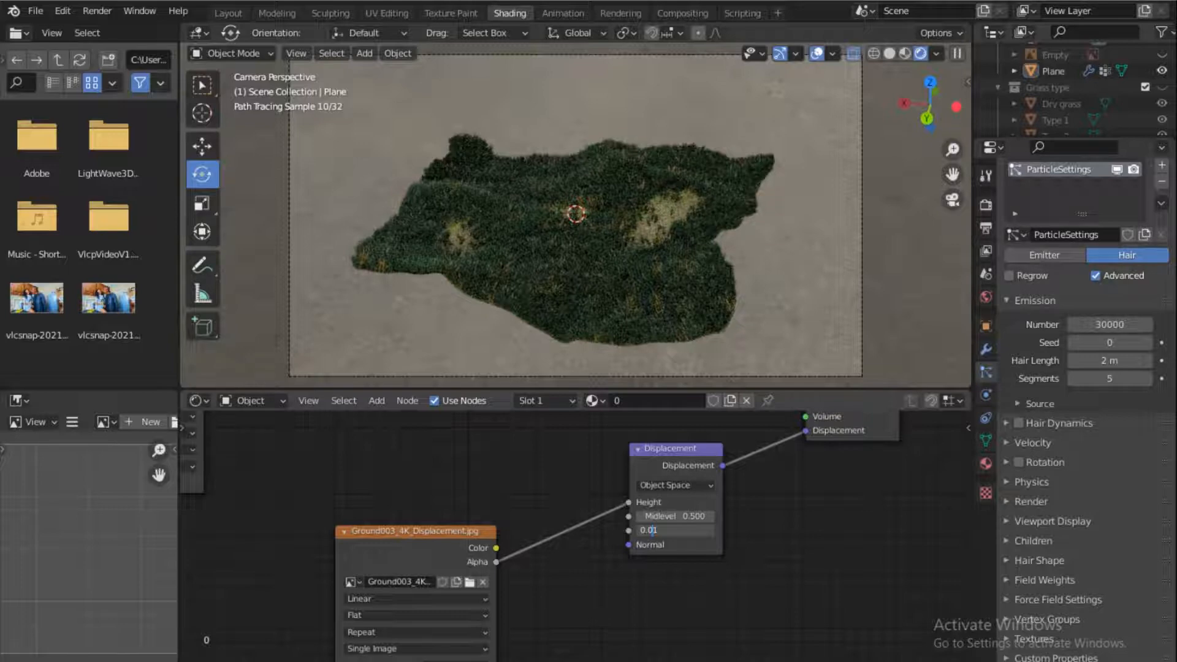
{"action": "type", "text": "0"}
{"action": "key", "text": "Delete"}
{"action": "type", "text": "25"}
{"action": "key", "text": "Return"}
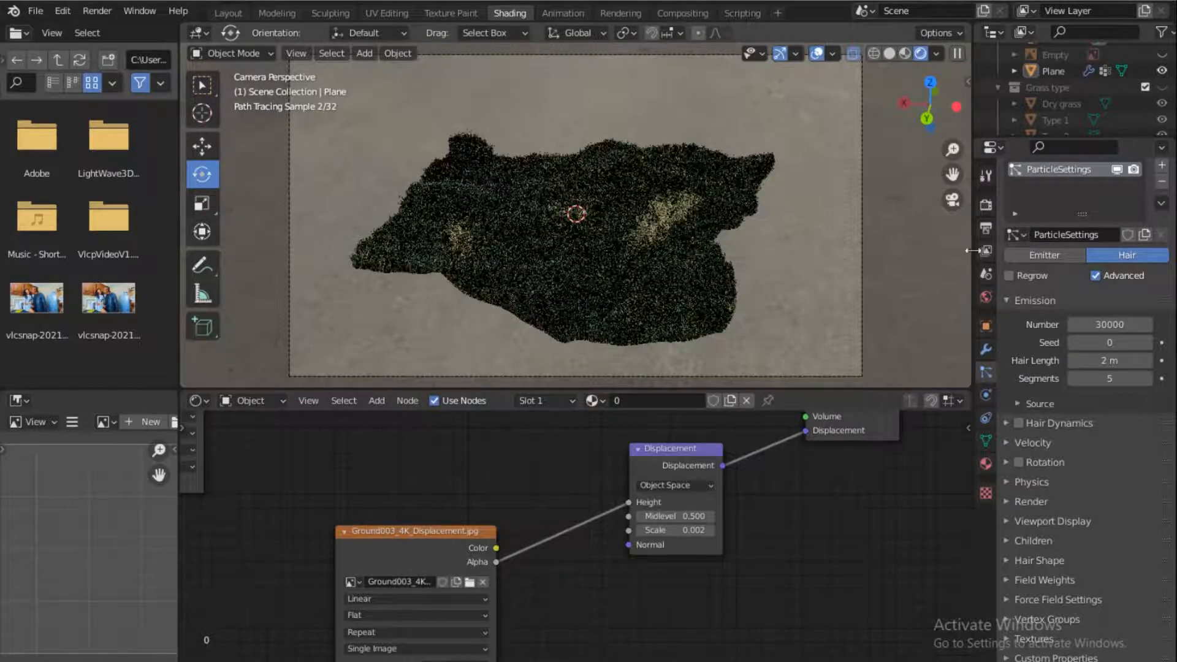
Select the plane in the Layout workspace and set its grass particle system's Hair Length to 2 m.
{"action": "left_click", "coordinate": [228, 13]}
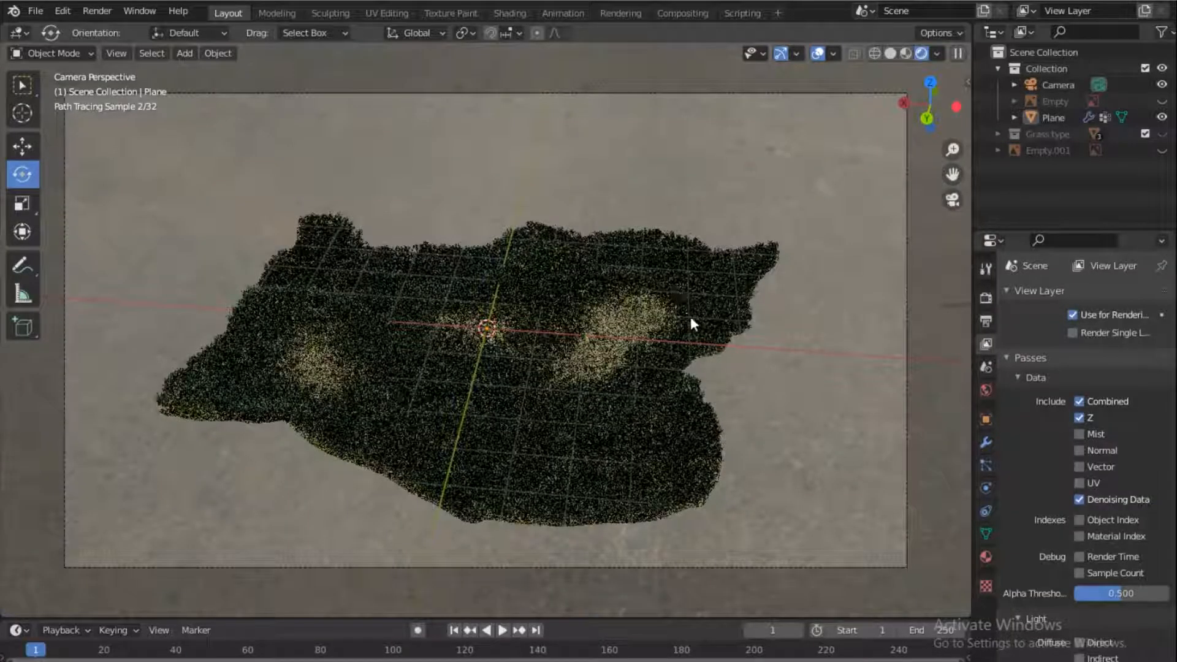
{"action": "left_click", "coordinate": [714, 312]}
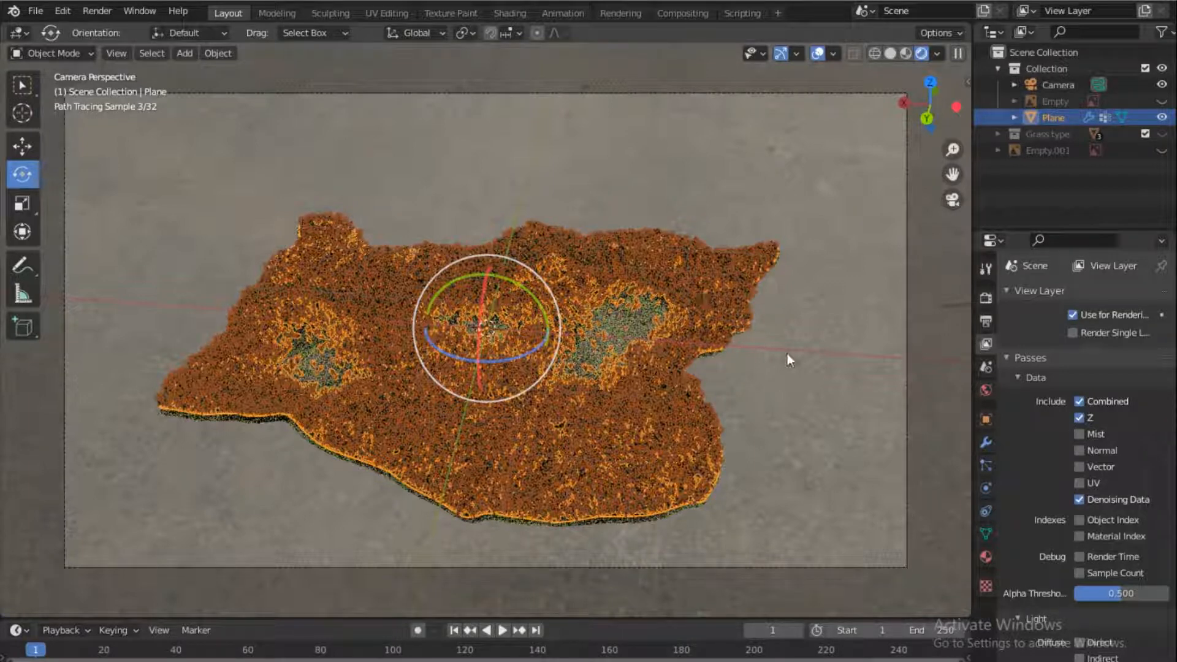
{"action": "left_click", "coordinate": [985, 465]}
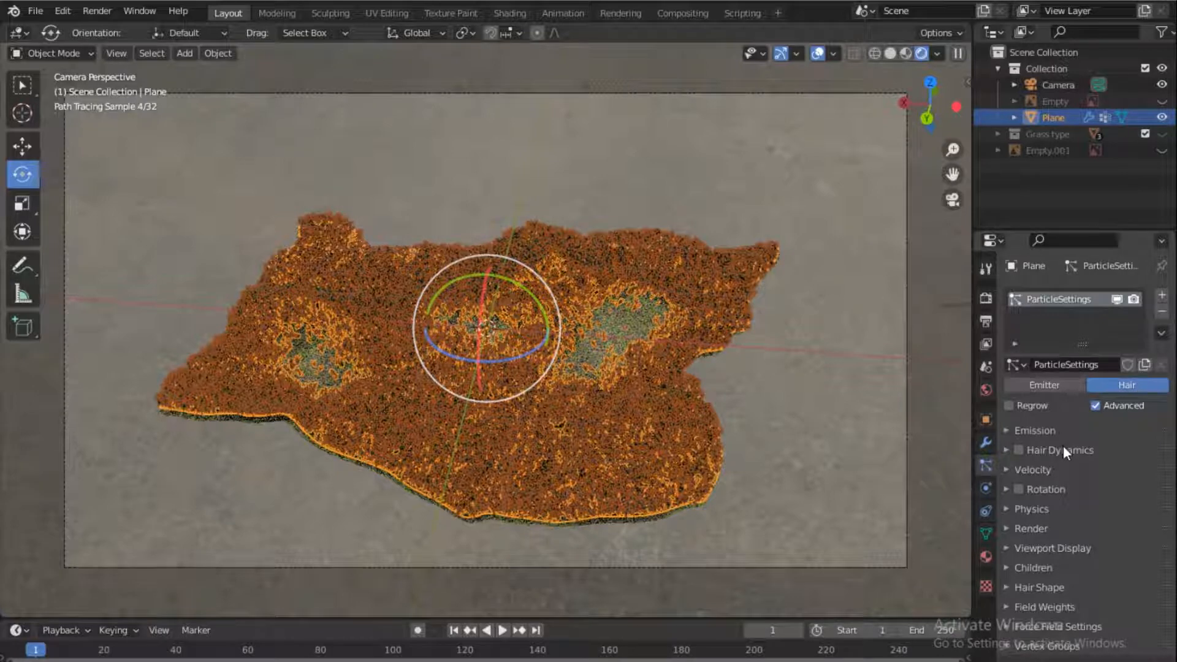
{"action": "scroll", "coordinate": [1019, 370], "scroll_direction": "down", "scroll_amount": 1}
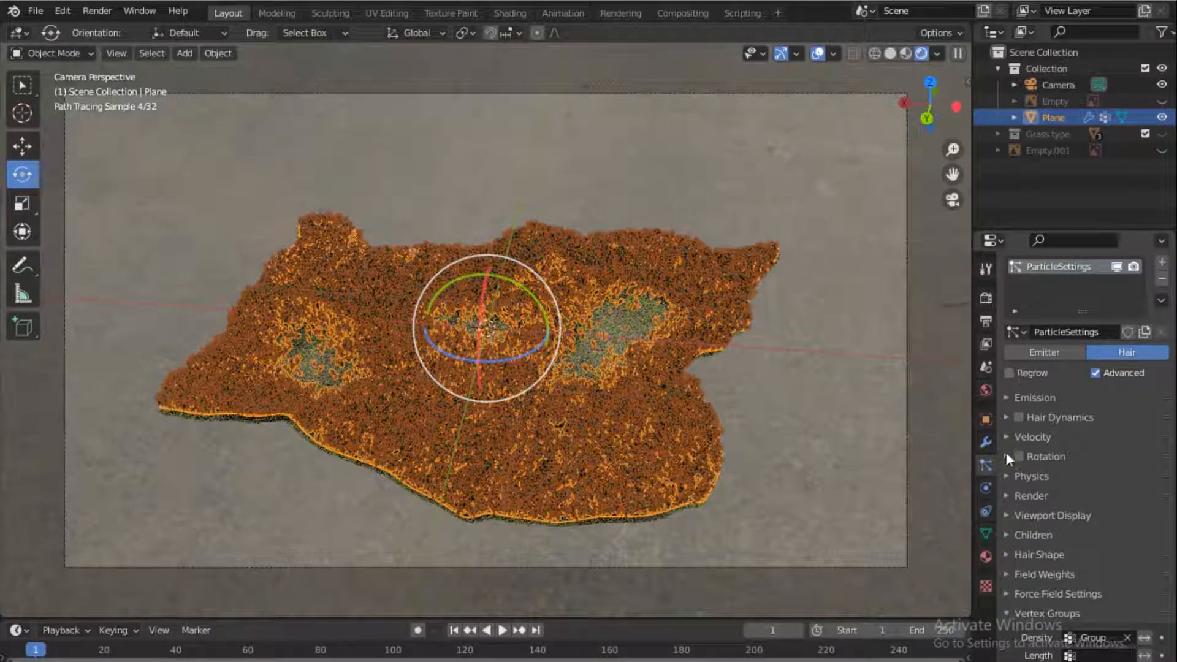
{"action": "left_click", "coordinate": [1006, 398]}
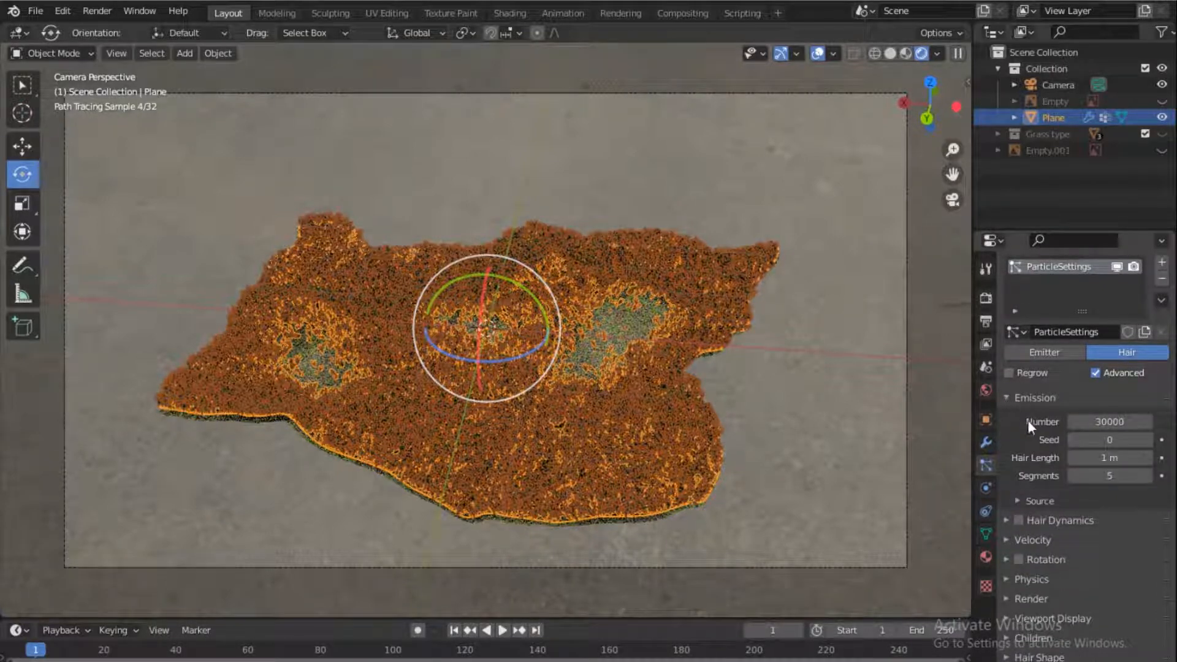
{"action": "left_click", "coordinate": [1115, 459]}
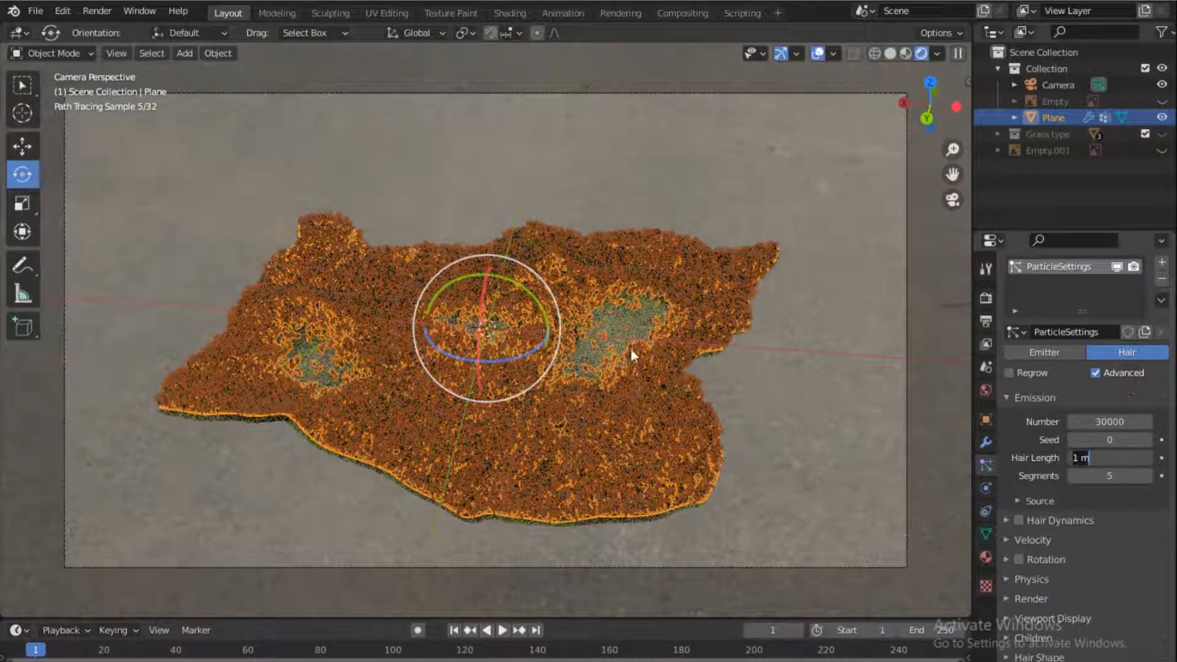
{"action": "type", "text": "2"}
{"action": "key", "text": "Return"}
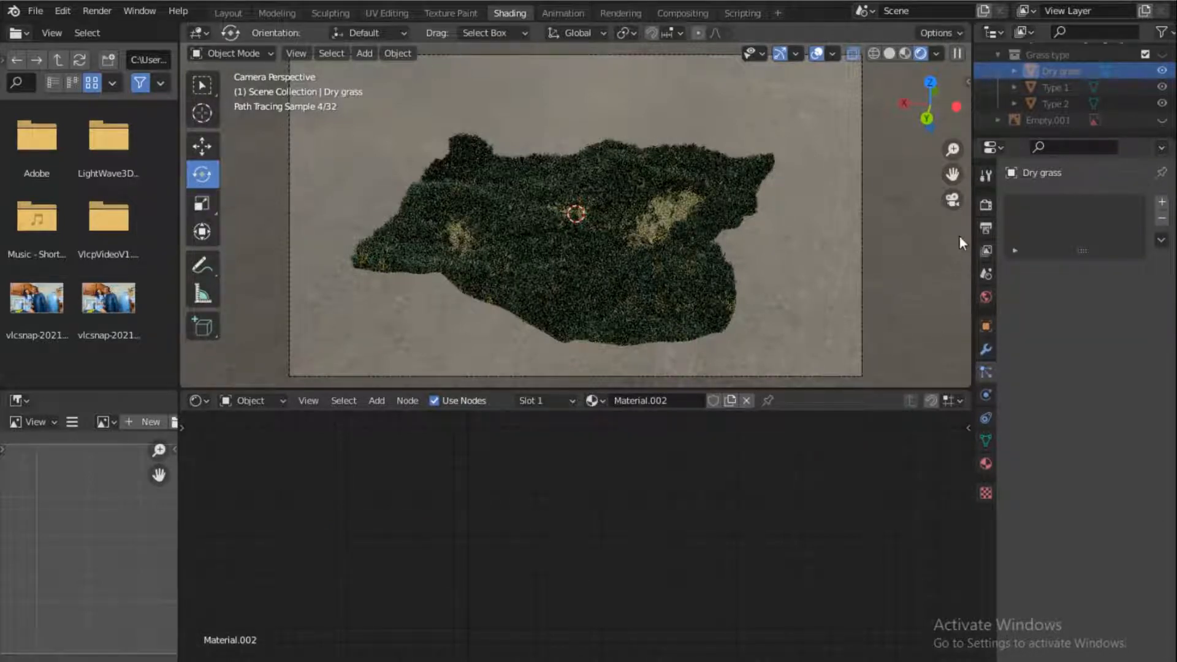
Add a Subdivision Surface modifier to each of the grass objects Dry grass, Type 1 and Type 2.
{"action": "left_click", "coordinate": [985, 354]}
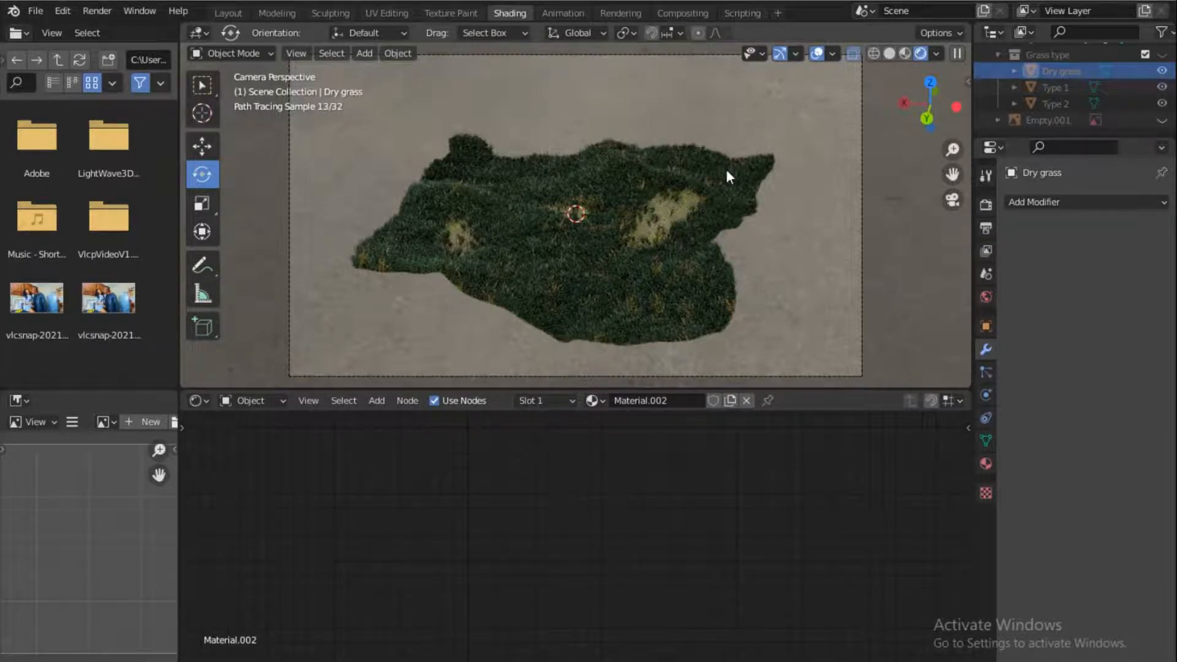
{"action": "left_click", "coordinate": [1054, 202]}
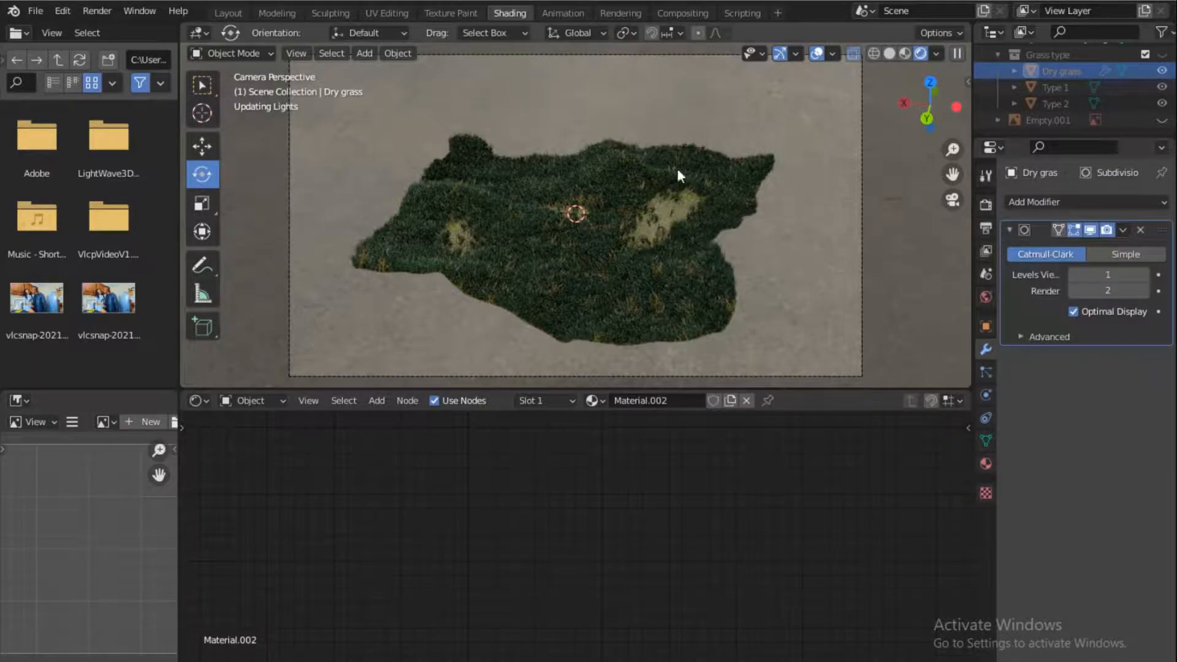
{"action": "left_click", "coordinate": [1052, 87]}
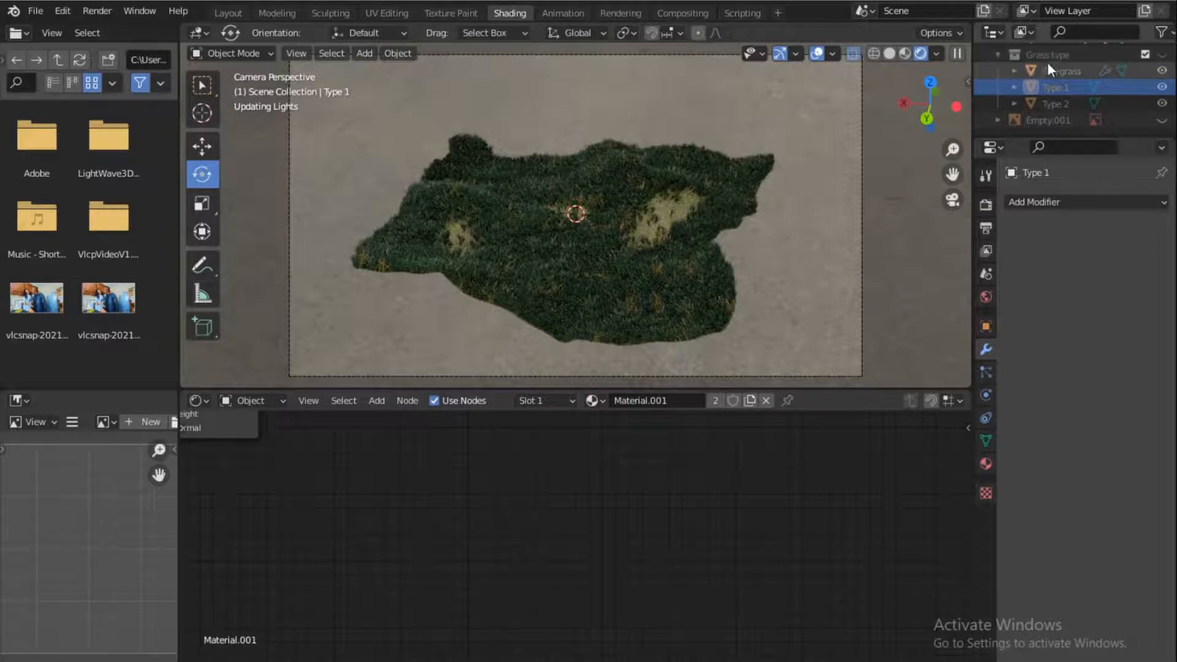
{"action": "left_click", "coordinate": [1064, 201]}
{"action": "left_click", "coordinate": [877, 501]}
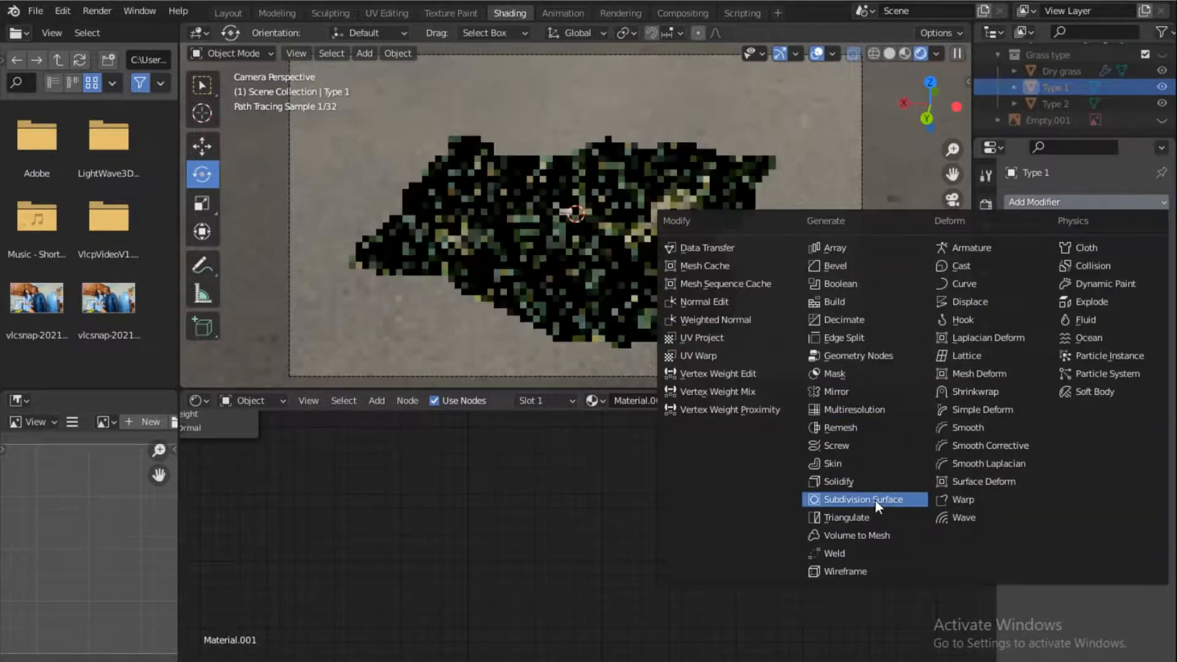
{"action": "left_click", "coordinate": [1057, 103]}
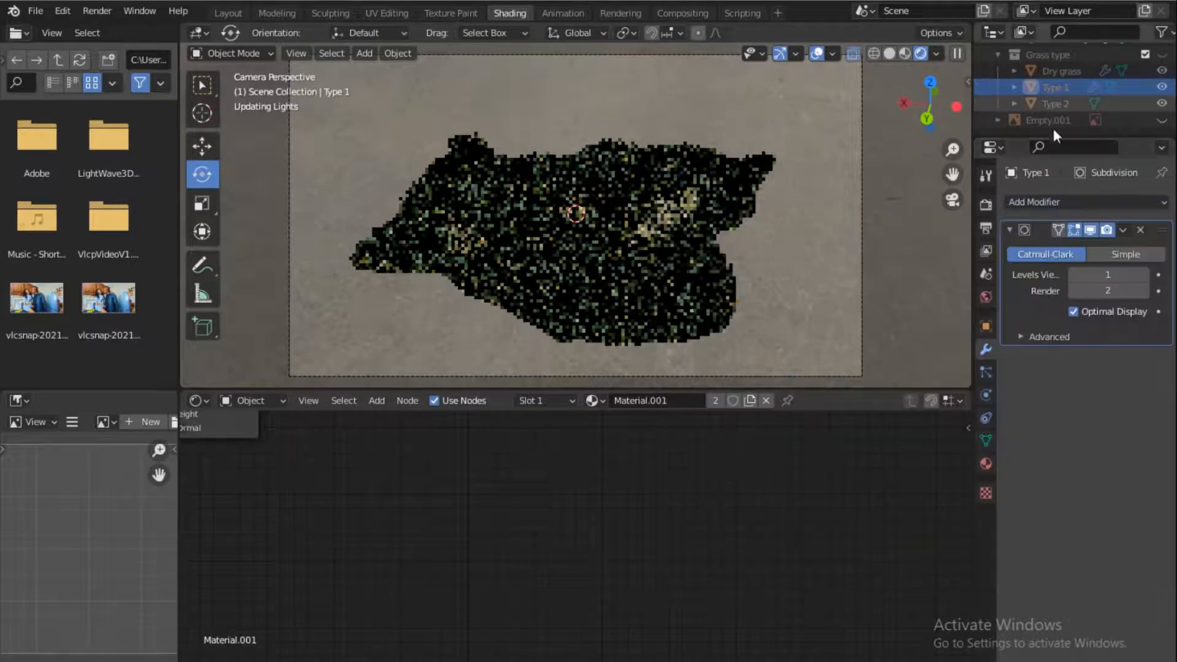
{"action": "left_click", "coordinate": [1075, 203]}
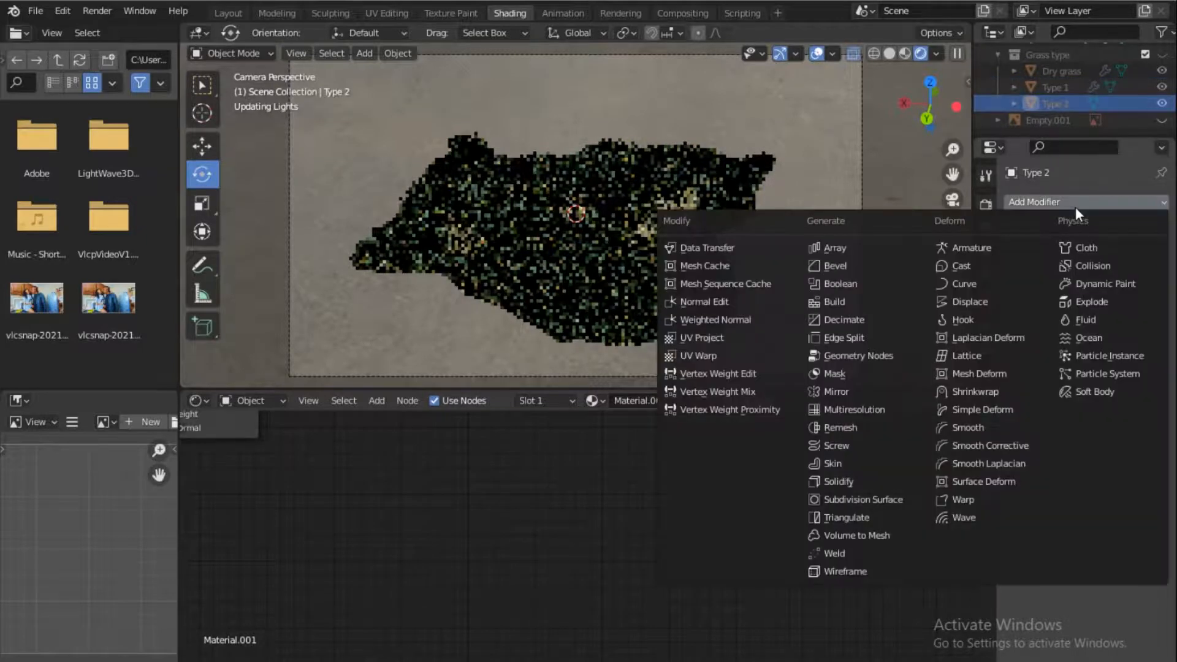
{"action": "left_click", "coordinate": [874, 499]}
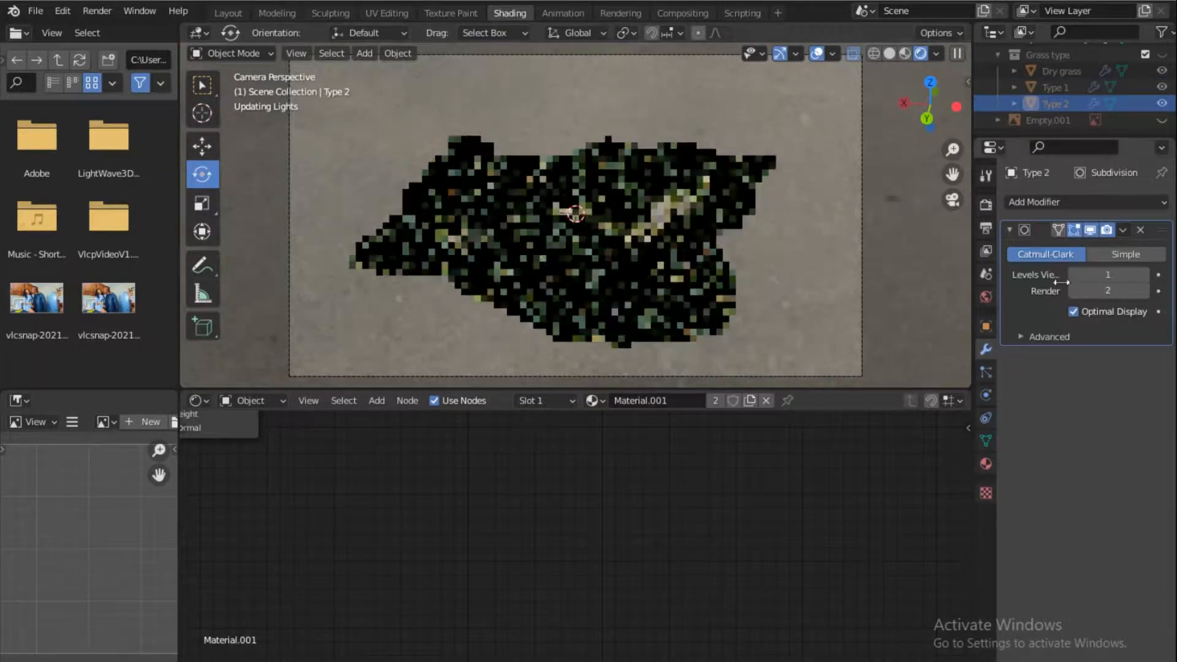